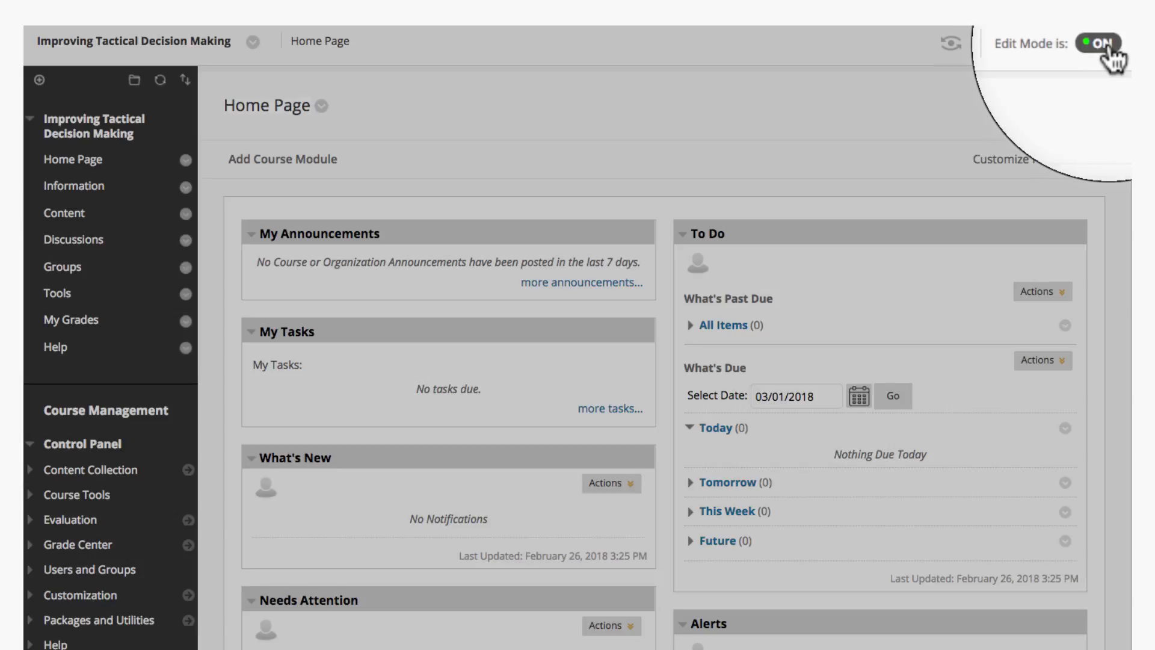
# Switch the course's Edit Mode off and back on.
pyautogui.click(1105, 45)
pyautogui.click(1101, 40)
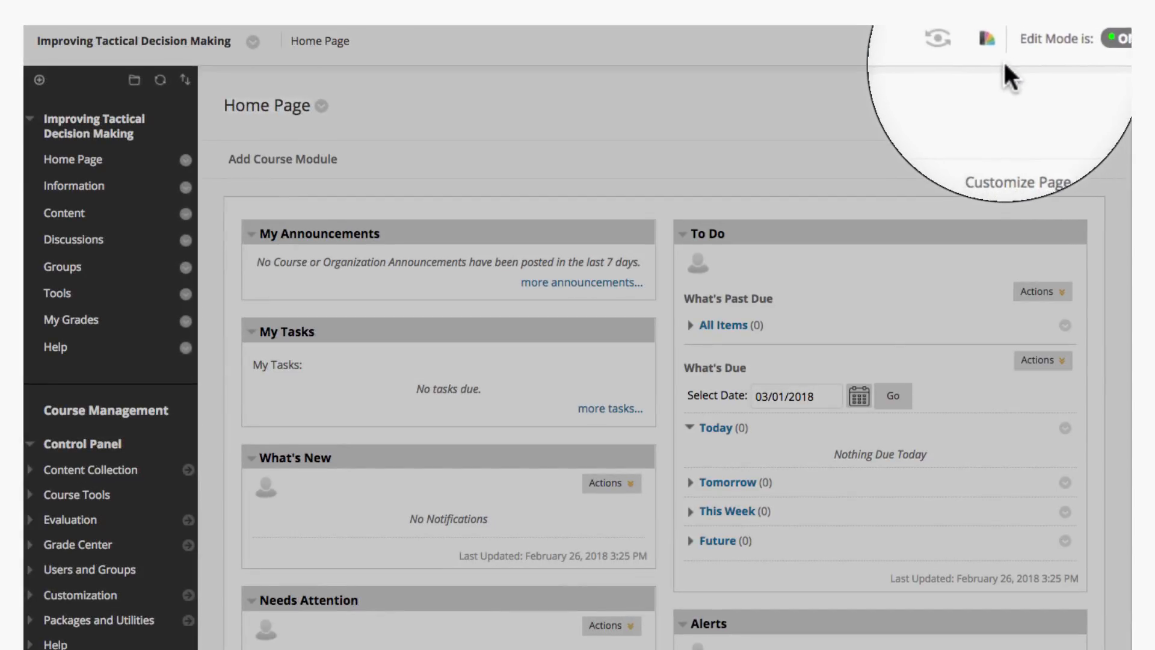
# Try the Citrus color theme on the course and restore the Default theme.
pyautogui.click(990, 45)
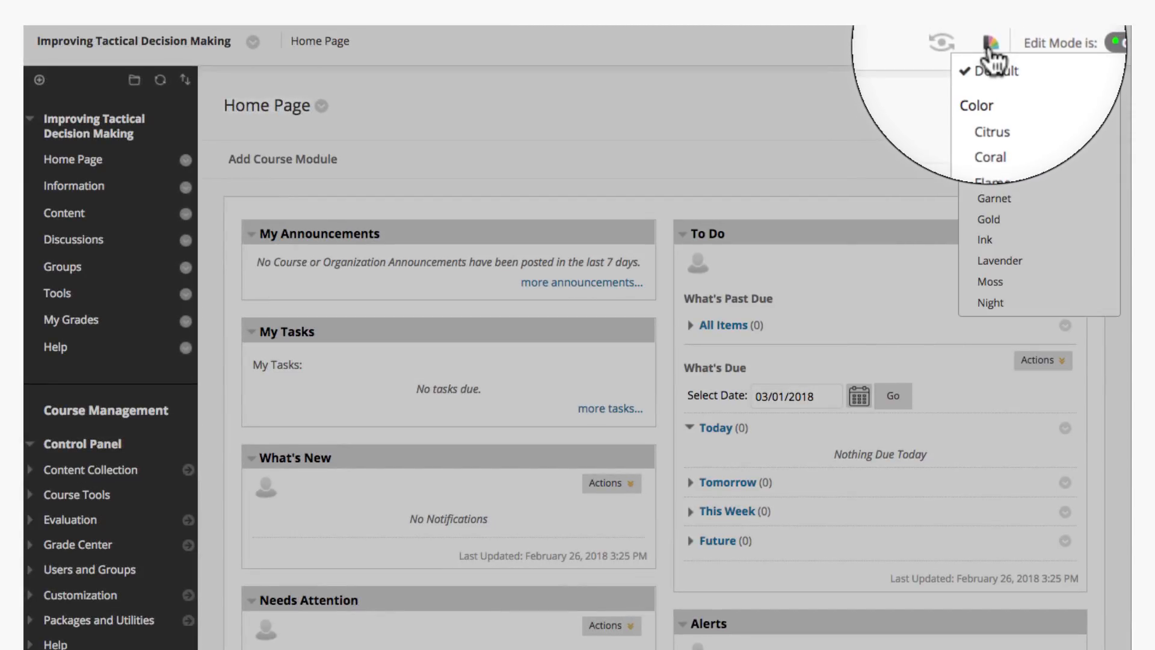
pyautogui.click(993, 118)
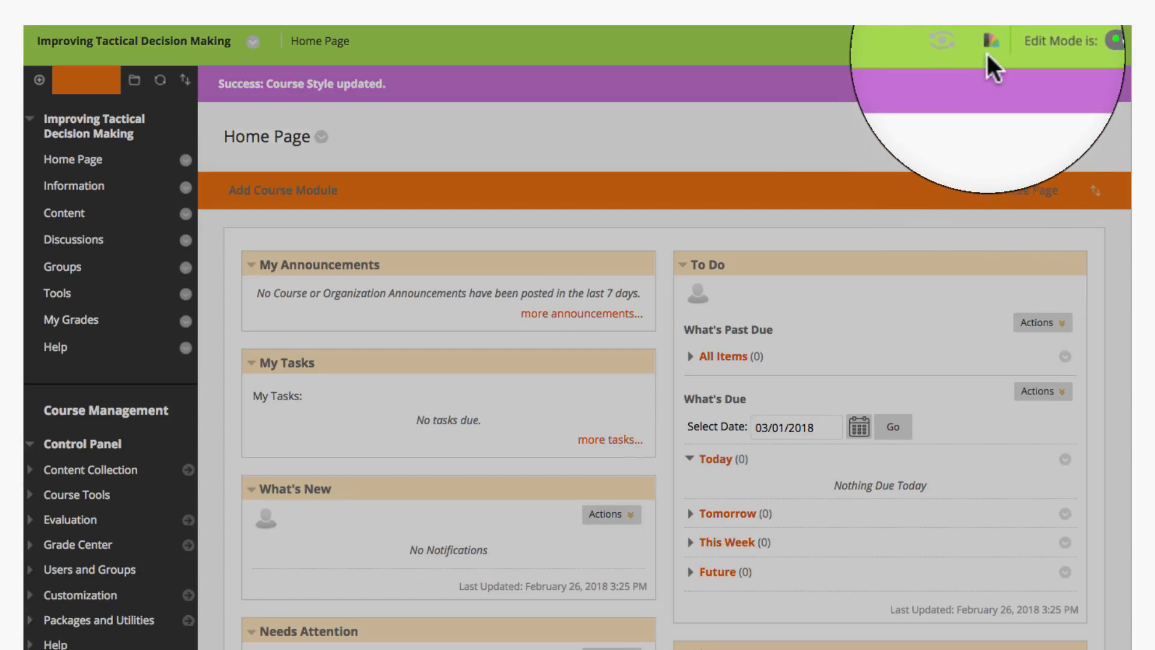
pyautogui.click(990, 47)
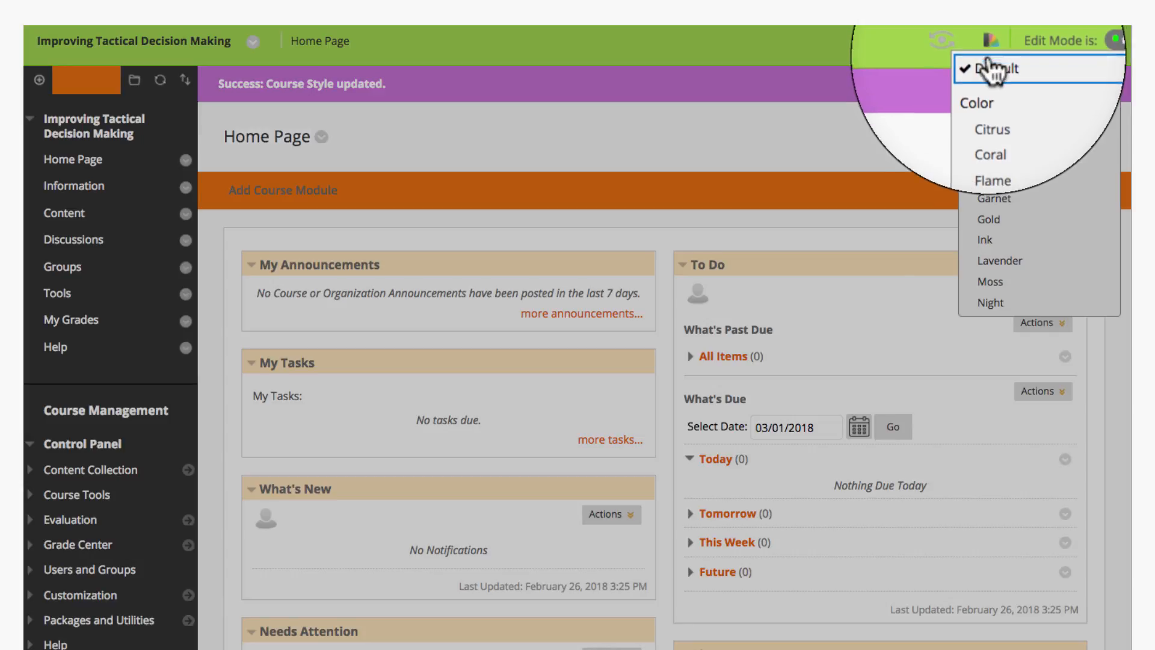
pyautogui.click(990, 67)
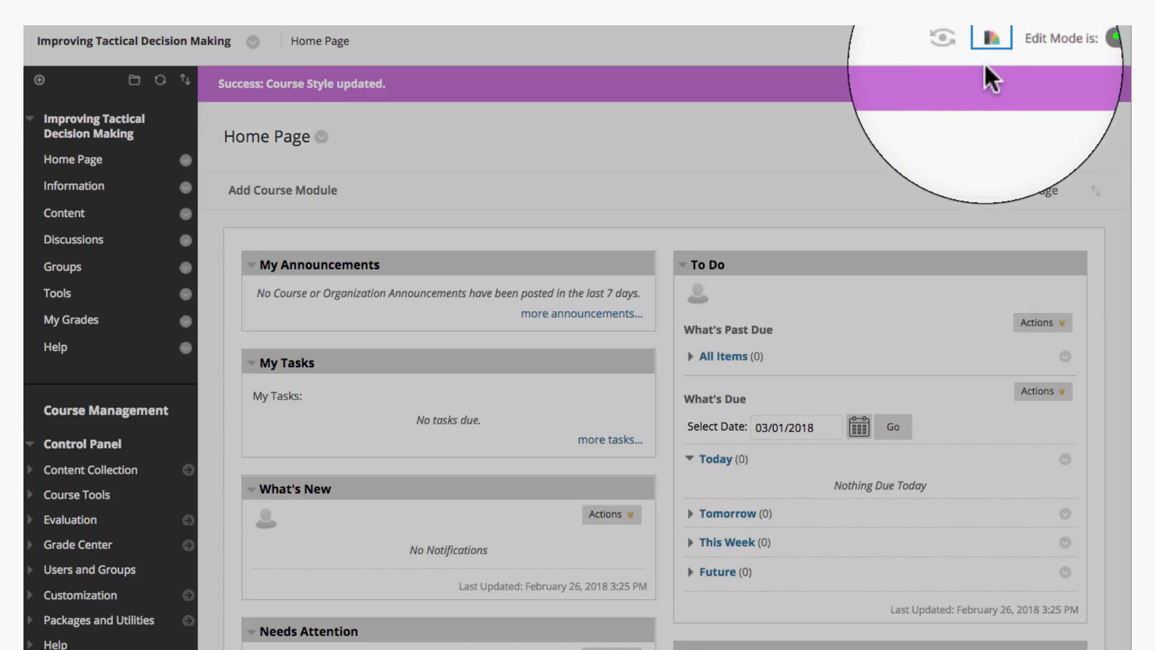
# Preview the home page as a student and exit, deleting the preview user and all data and remembering this choice.
pyautogui.click(943, 39)
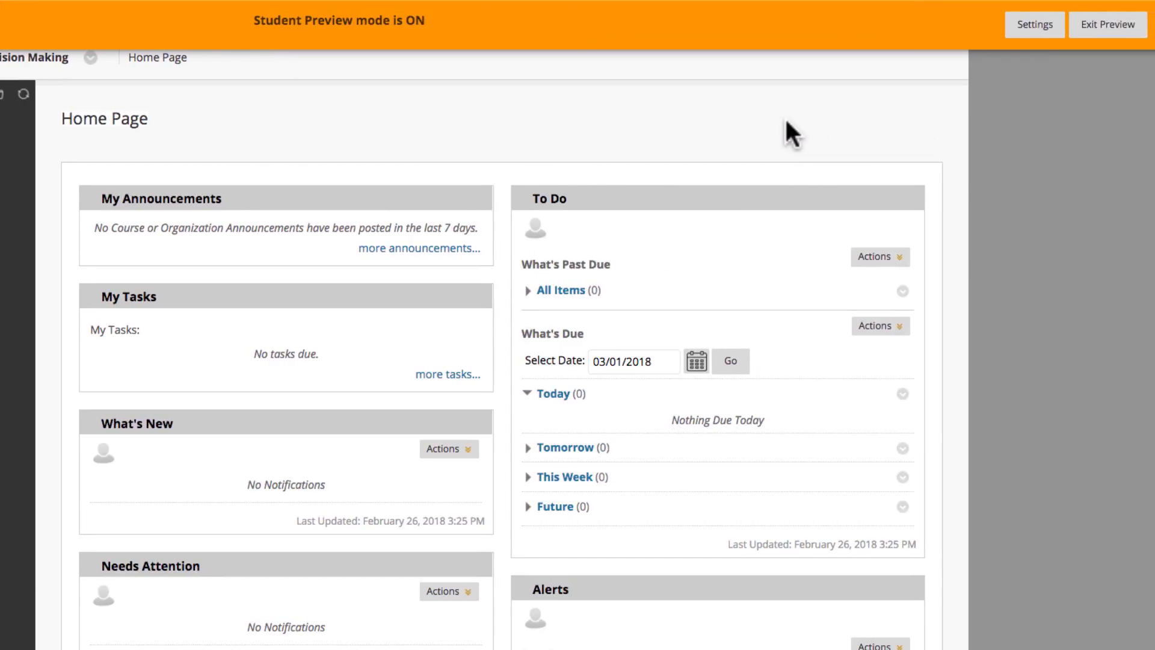
pyautogui.click(1101, 27)
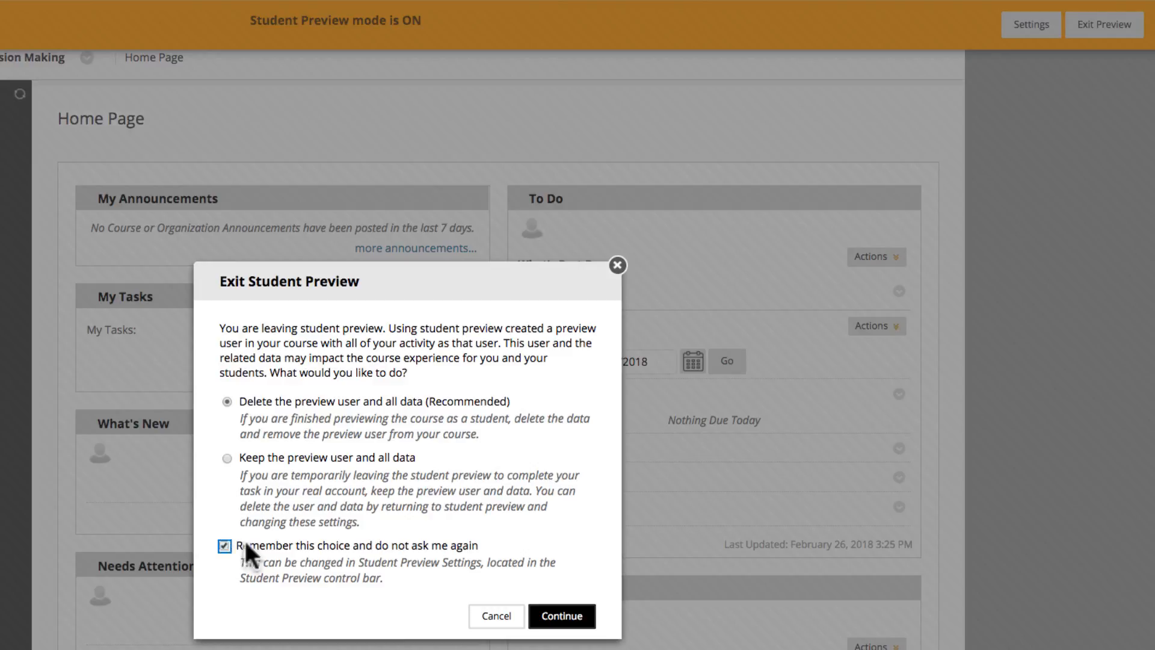
pyautogui.click(561, 615)
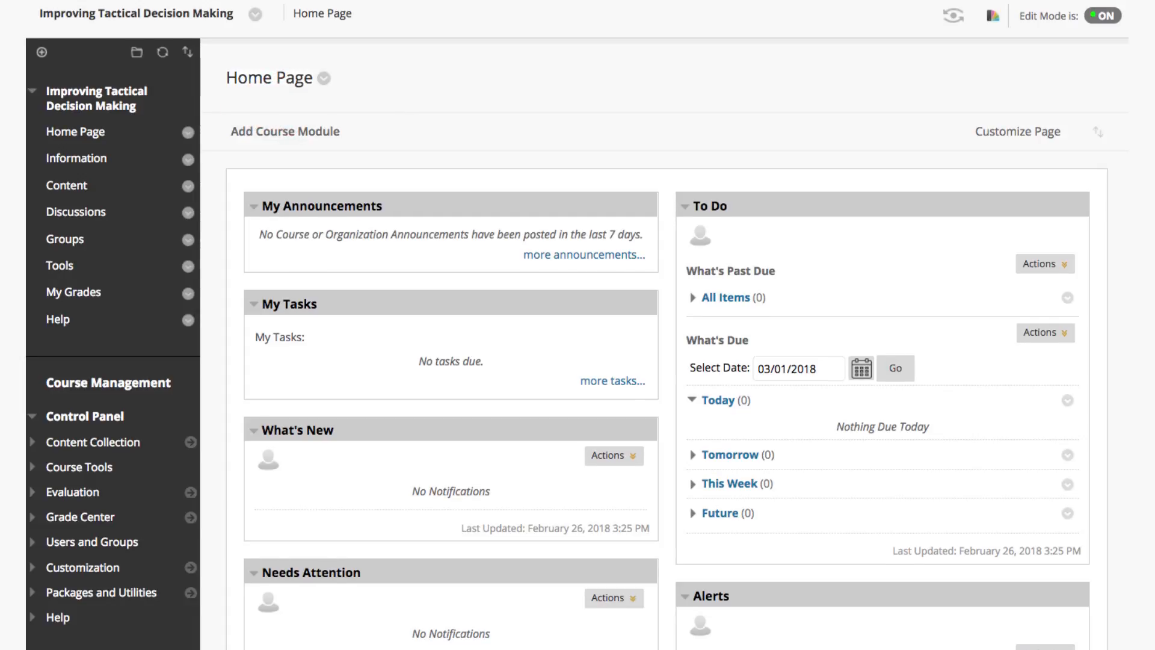
# Collapse and re-expand the course menu and the Control Panel.
pyautogui.click(34, 93)
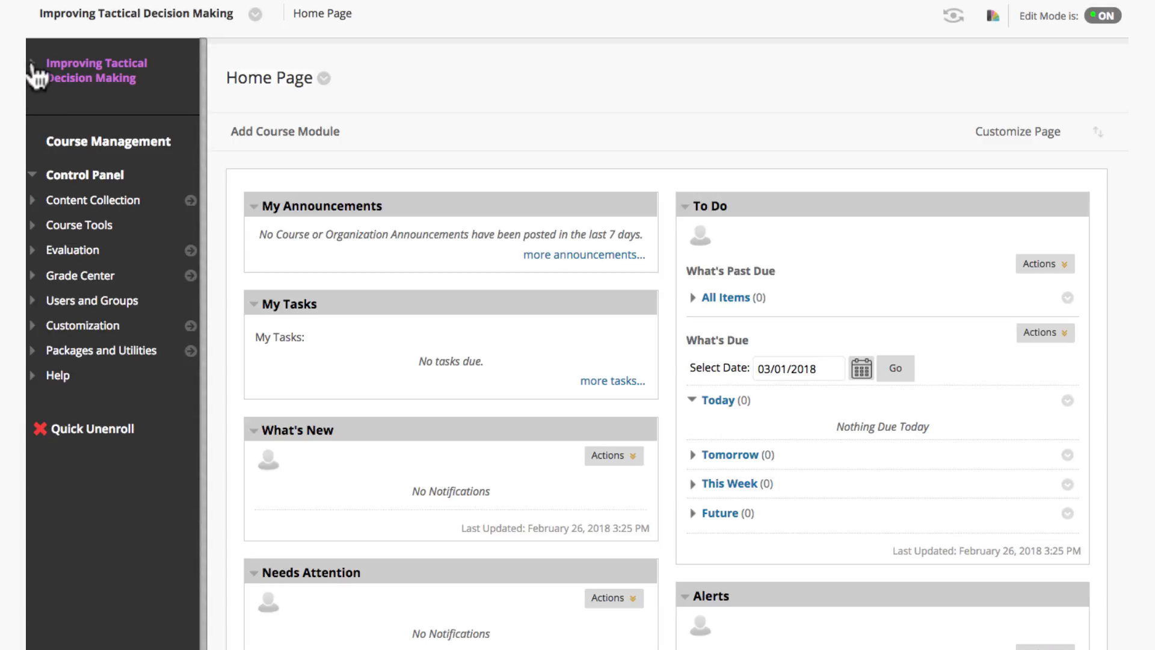
pyautogui.click(34, 66)
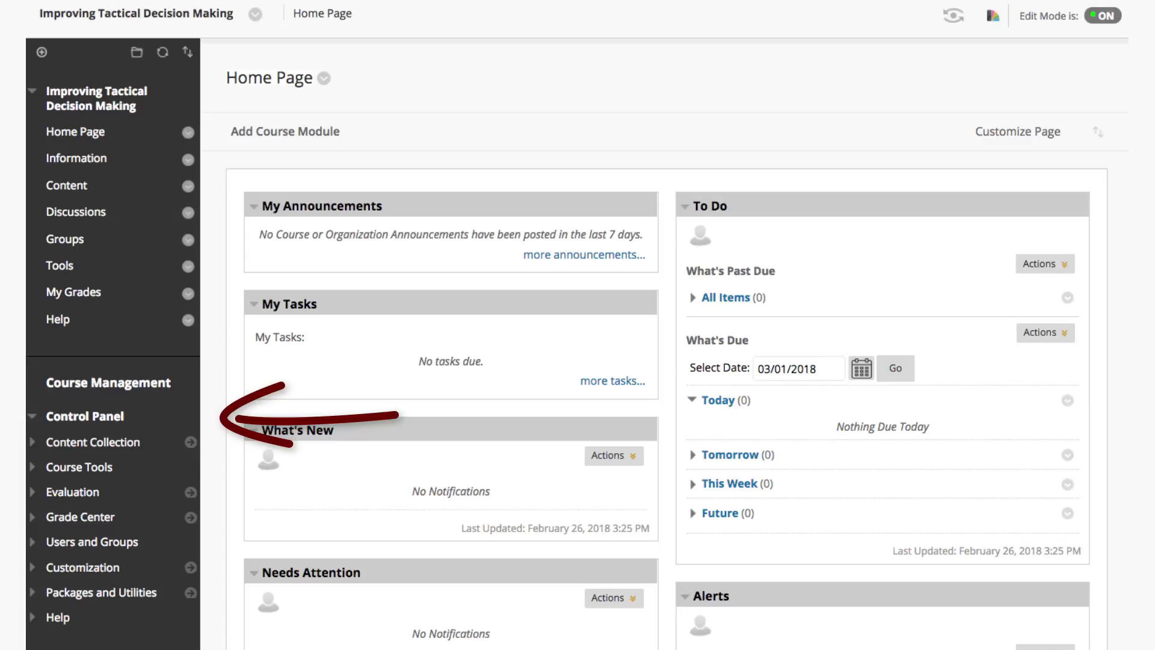
pyautogui.click(33, 416)
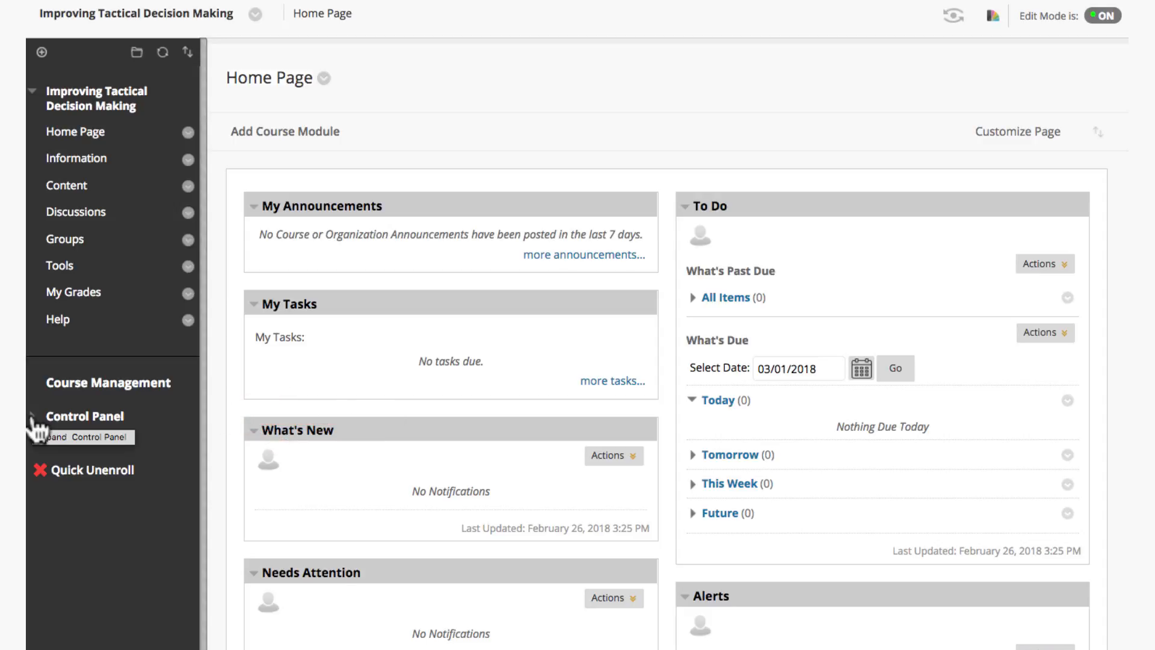
pyautogui.click(33, 417)
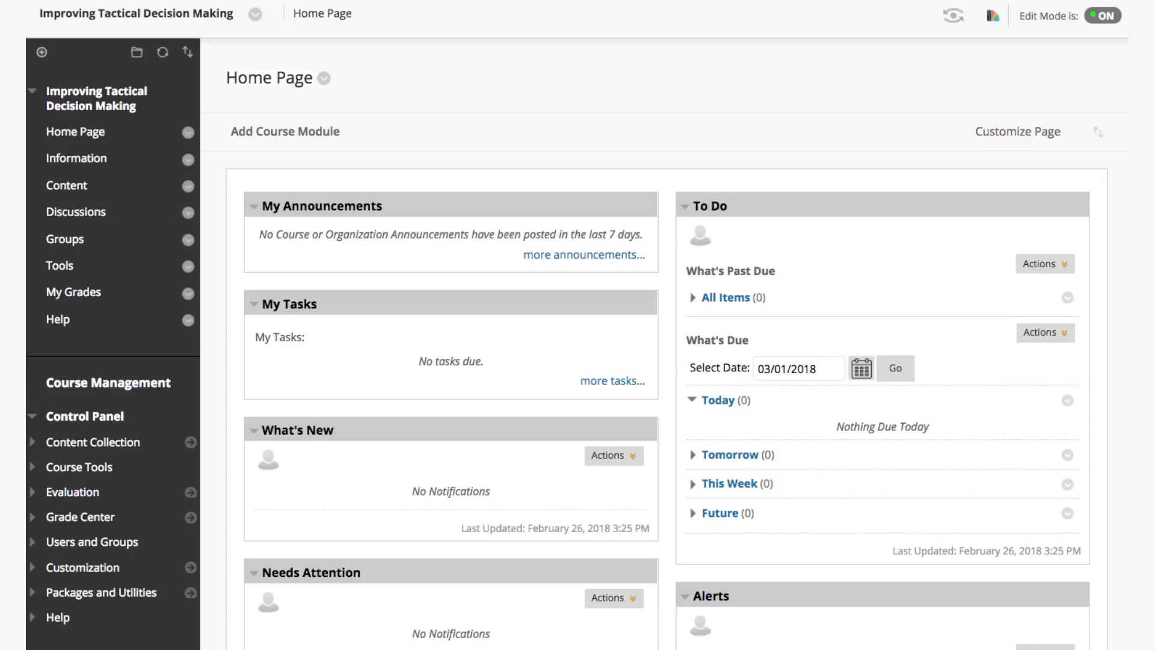
# Open the list of course modules for the Home Page and remove the Alerts module.
pyautogui.scroll(-2, 577, 325)
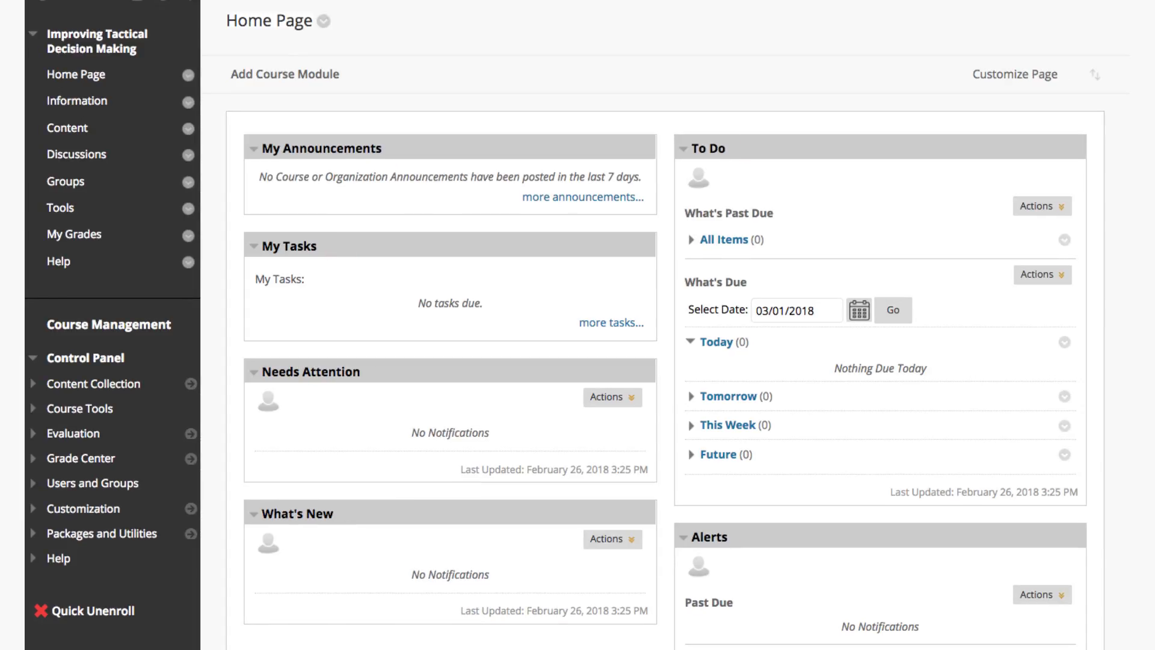
pyautogui.click(1026, 76)
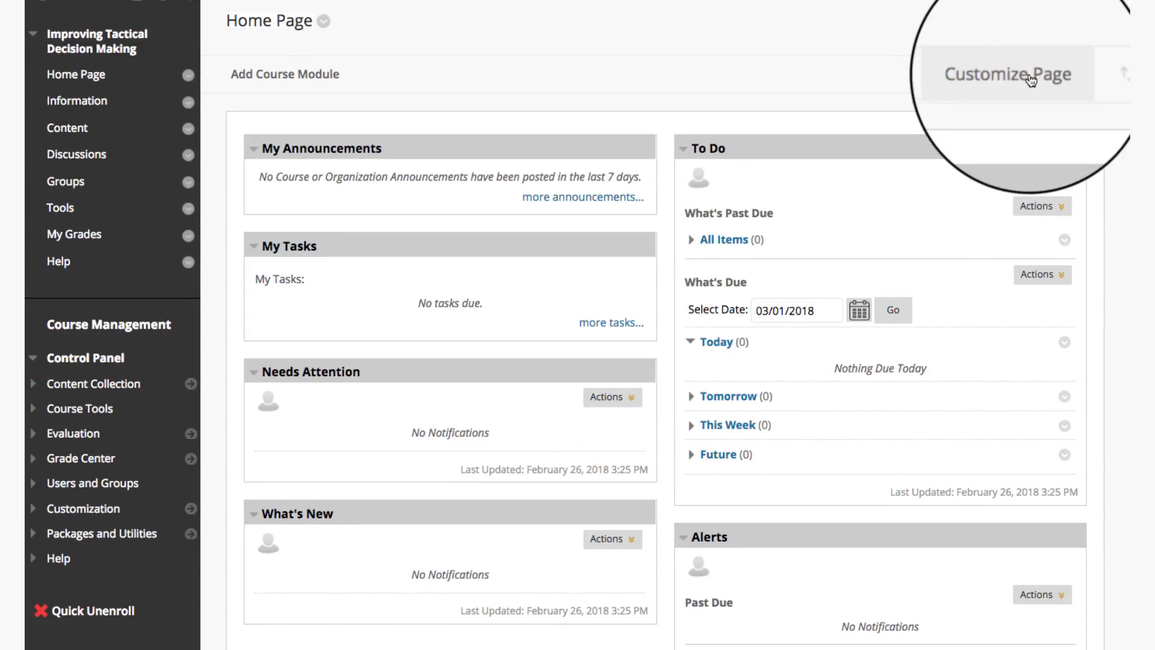
pyautogui.scroll(-8, 662, 361)
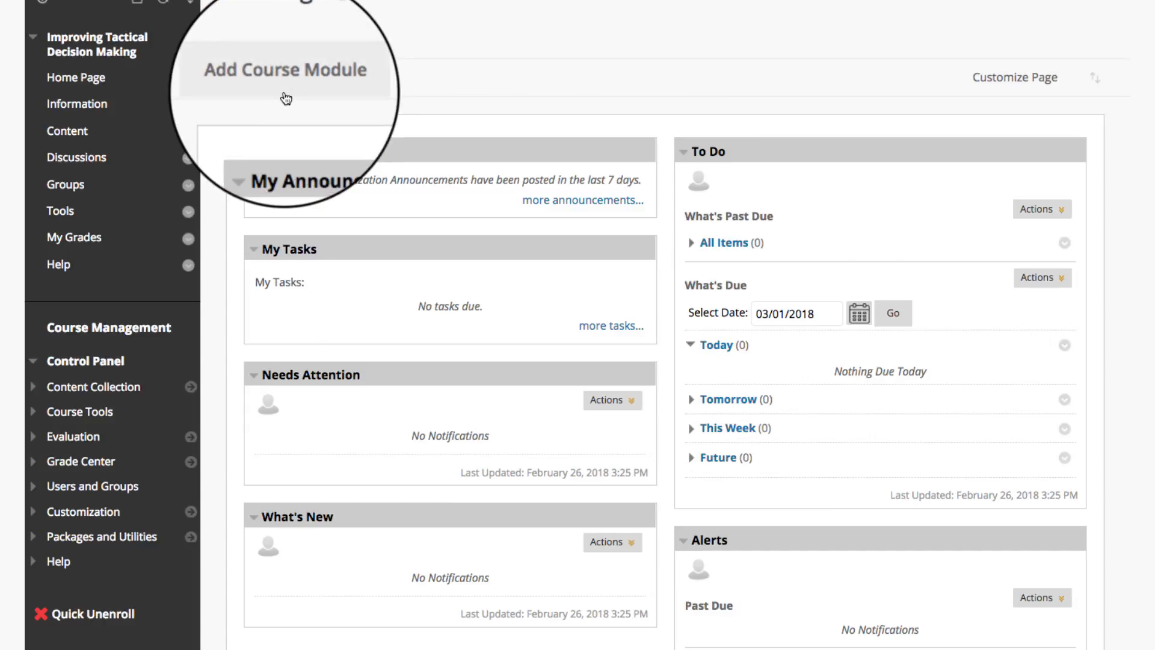
pyautogui.click(283, 77)
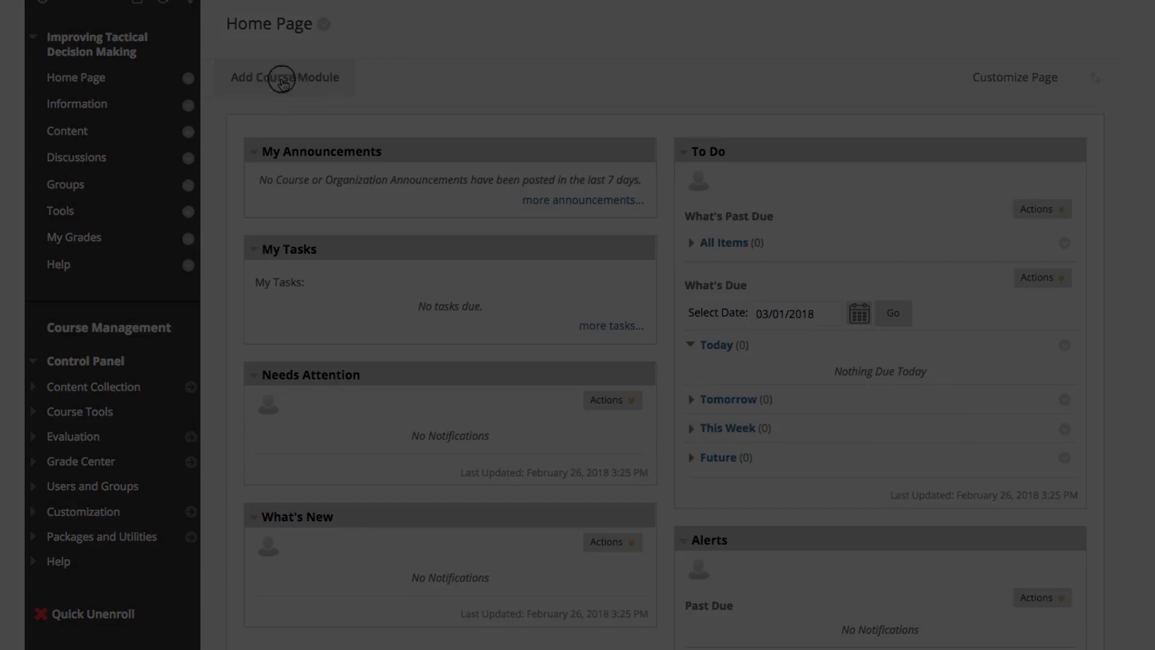
pyautogui.click(490, 308)
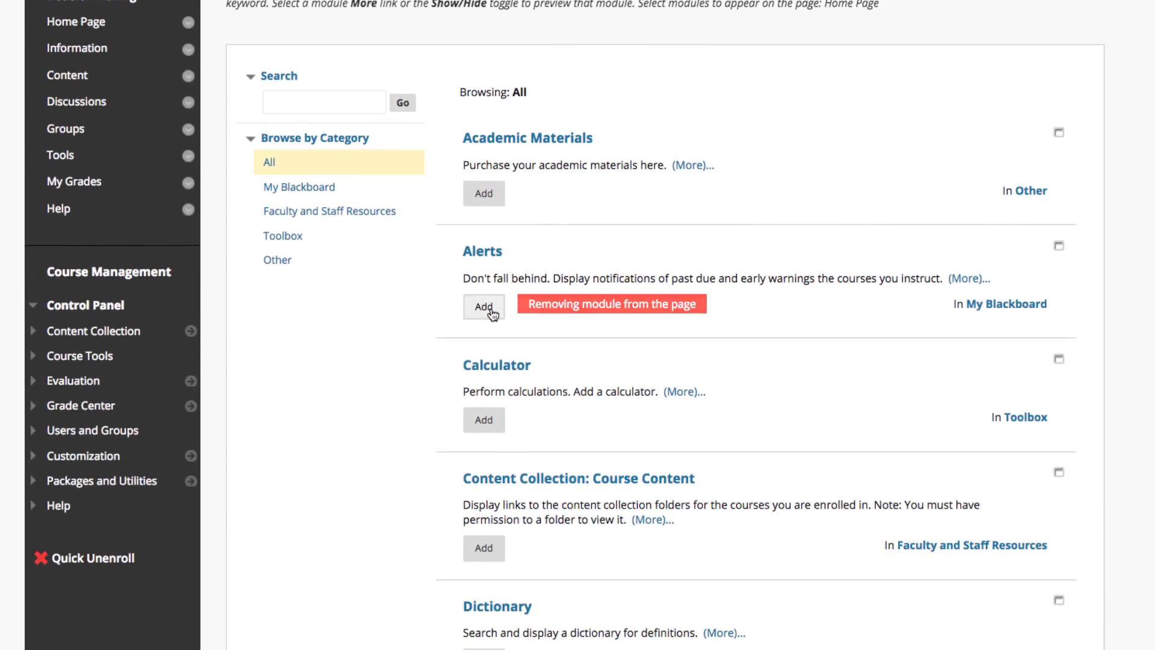
# Add the McGraw-Hill Connect module to the Home Page.
pyautogui.scroll(-5, 491, 310)
pyautogui.scroll(-4, 491, 310)
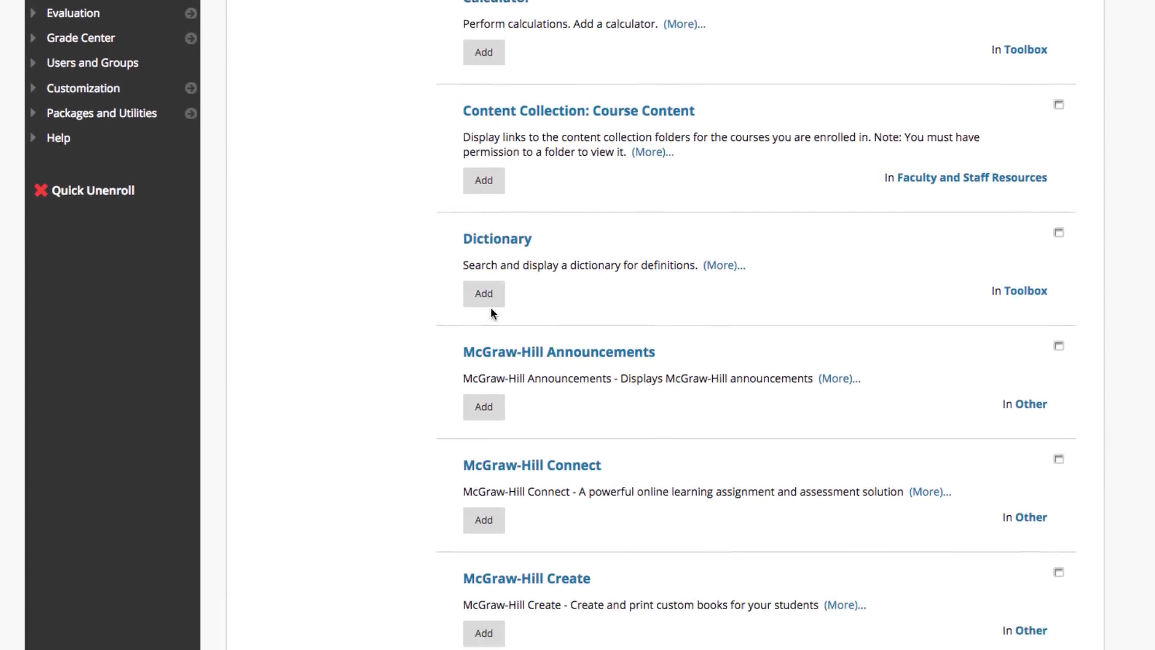
pyautogui.click(487, 421)
pyautogui.scroll(-6, 482, 512)
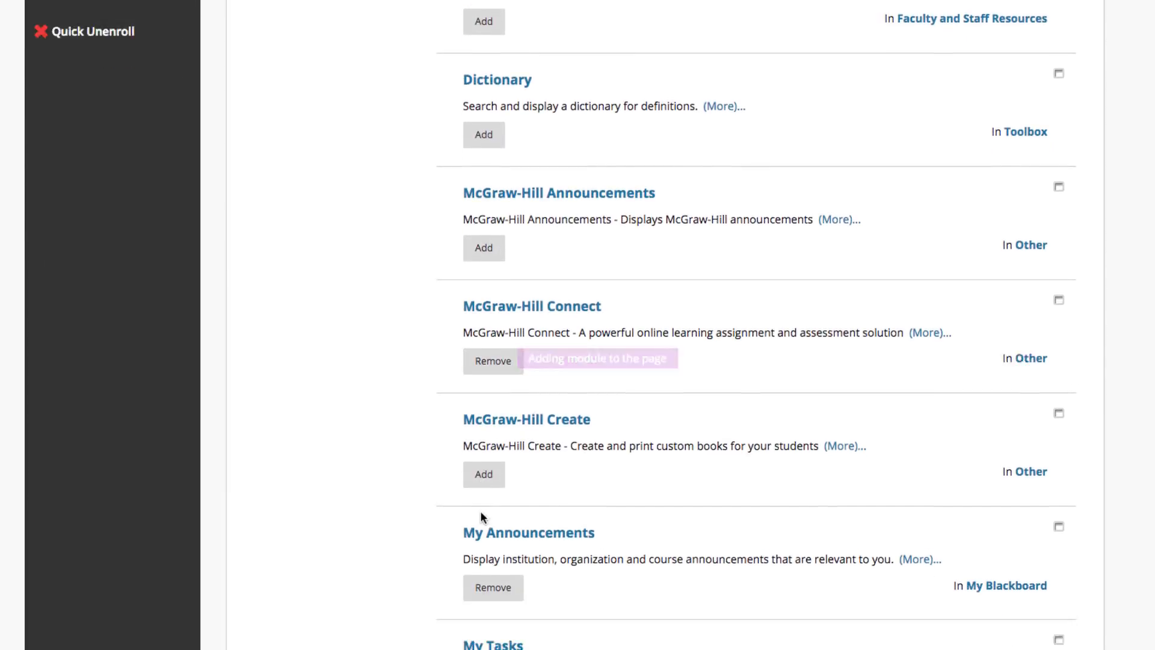
# Remove the My Tasks and Needs Attention modules from the Home Page.
pyautogui.scroll(-2, 484, 518)
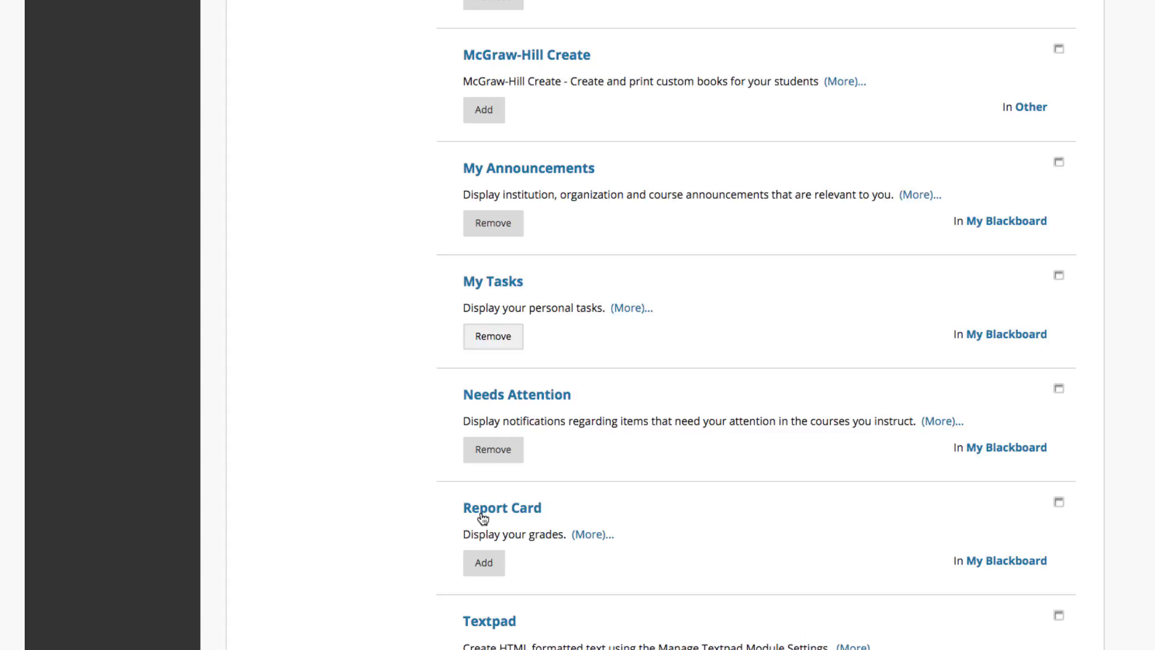
pyautogui.click(493, 335)
pyautogui.click(491, 448)
pyautogui.scroll(-4, 431, 486)
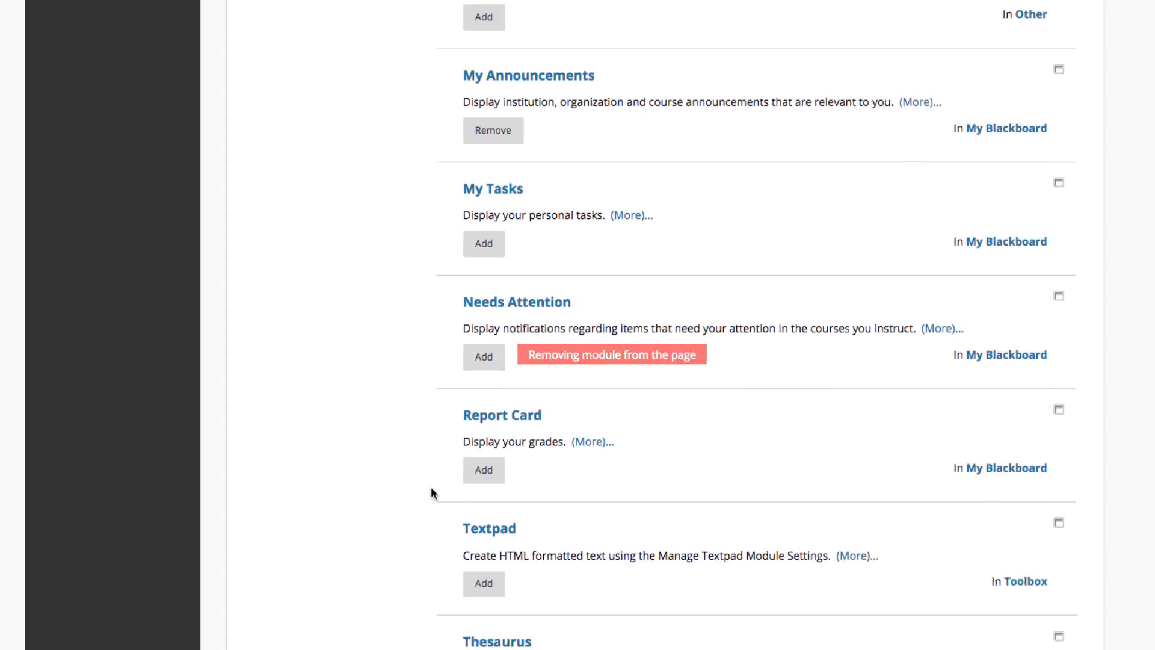
# Add the Report Card module, remove the What's New module, and return to the Home Page.
pyautogui.click(503, 380)
pyautogui.scroll(-1, 503, 376)
pyautogui.scroll(-5, 502, 376)
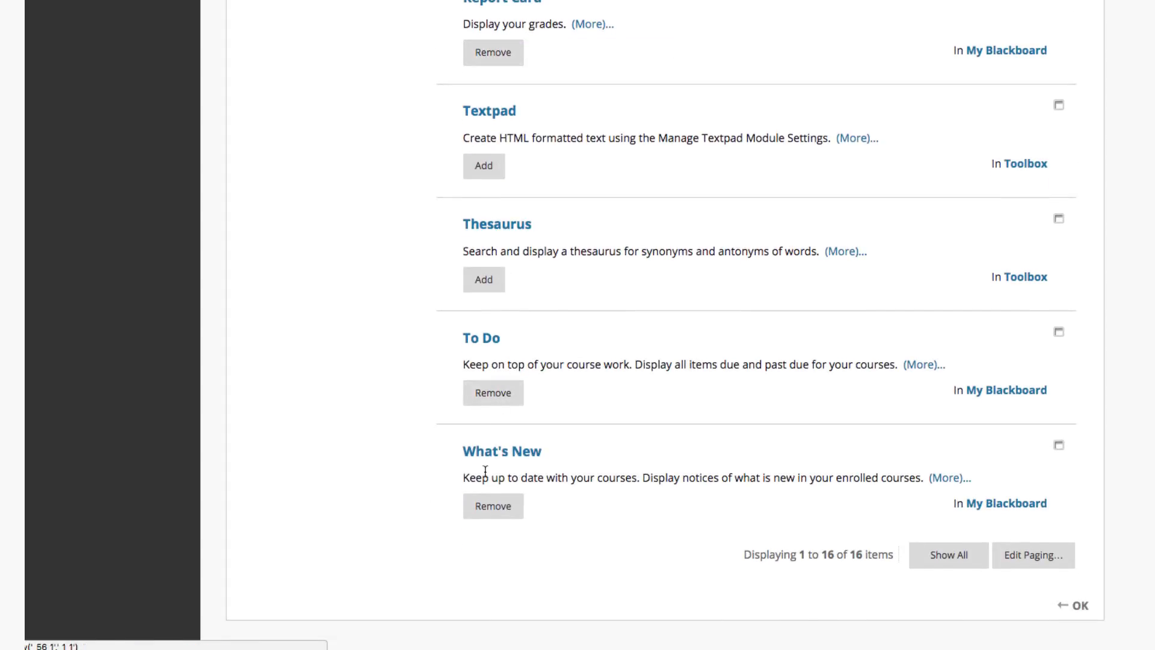
pyautogui.click(482, 506)
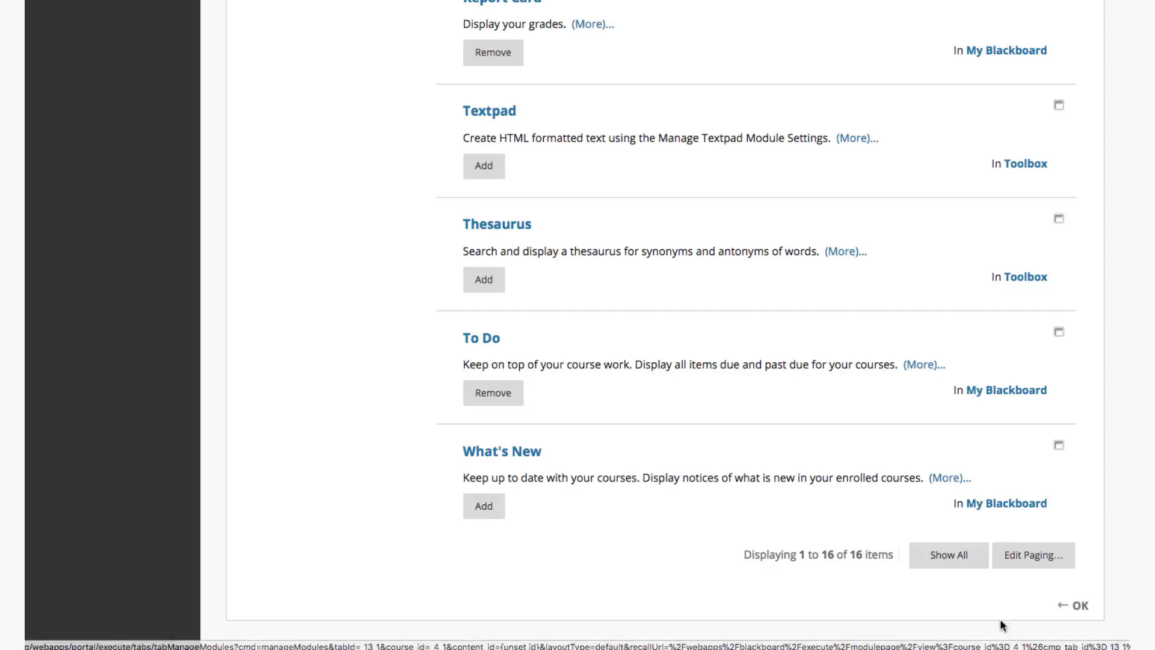
pyautogui.click(1072, 605)
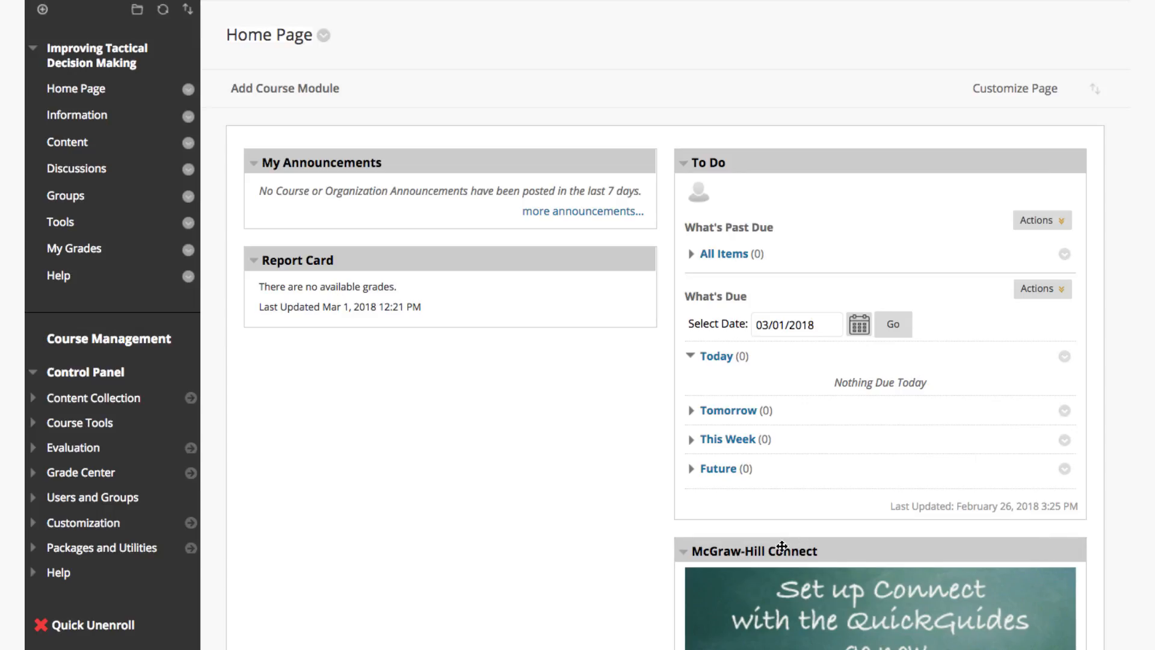
# Move the McGraw-Hill Connect module directly below the Report Card module.
pyautogui.moveTo(774, 550)
pyautogui.moveTo(774, 551); pyautogui.dragTo(338, 362)
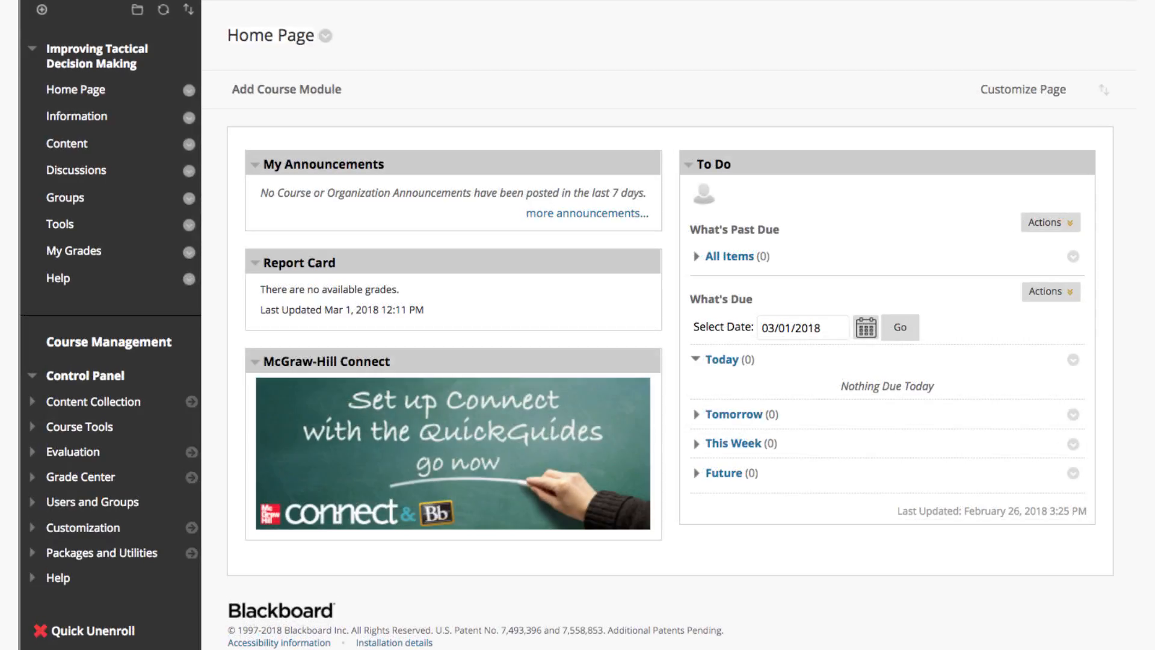
# Open the Home Page banner for editing, and copy the introduction under General from the SCFAOLC course page.
pyautogui.click(326, 36)
pyautogui.click(345, 111)
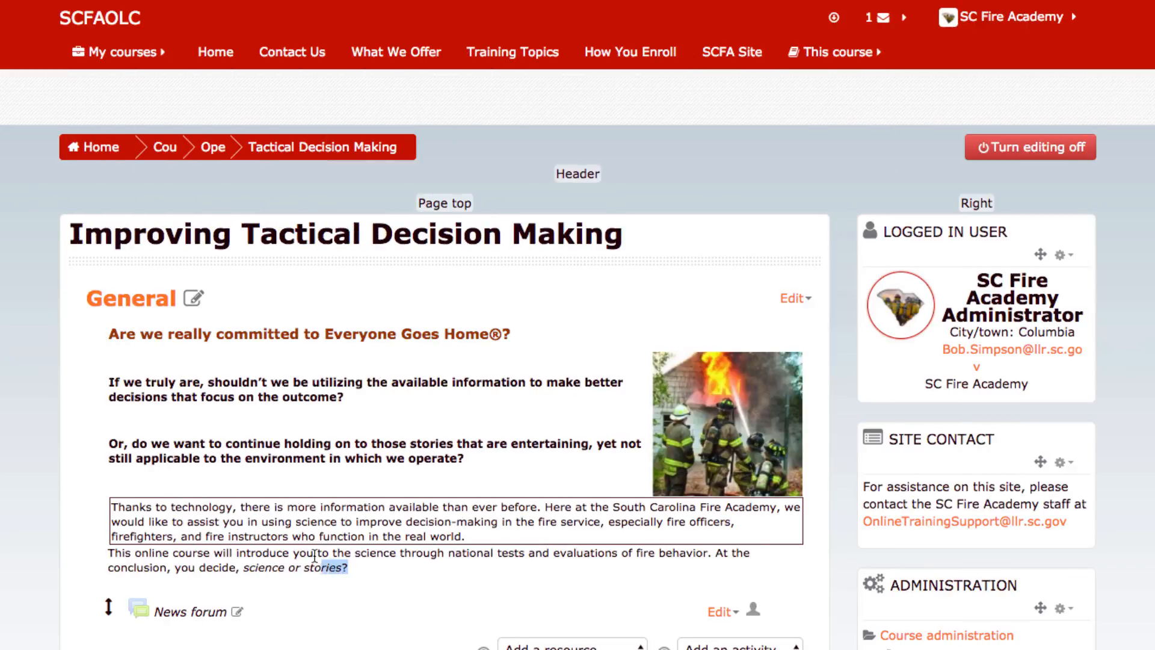
pyautogui.moveTo(348, 567); pyautogui.dragTo(112, 329)
pyautogui.press('super+c')
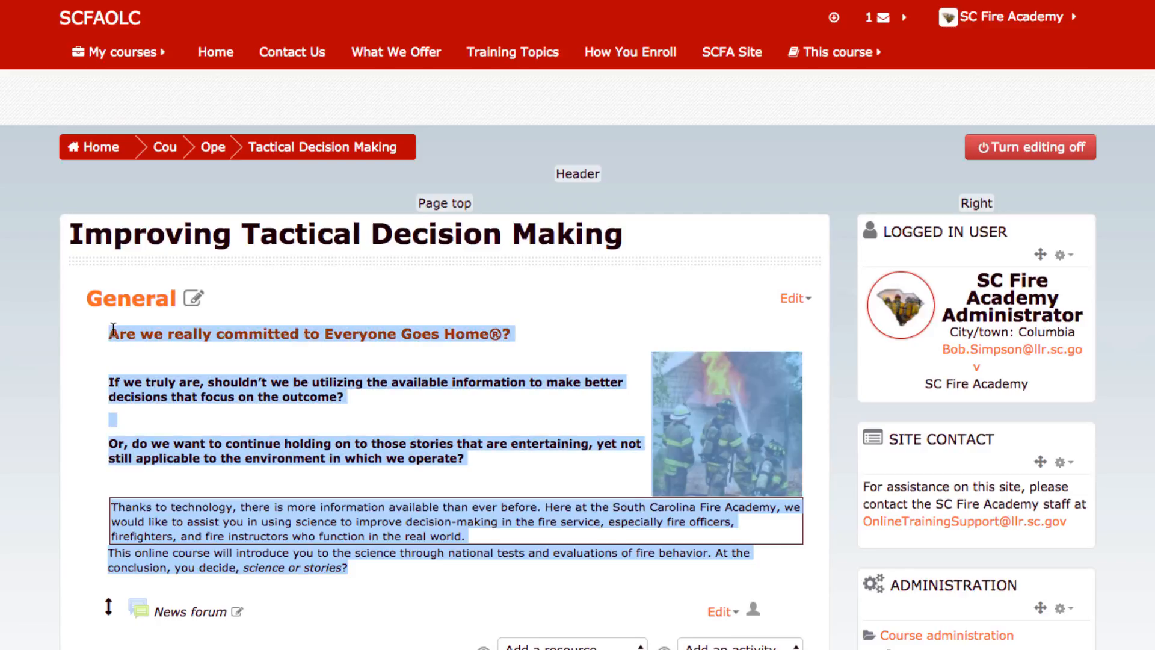
pyautogui.rightClick(113, 330)
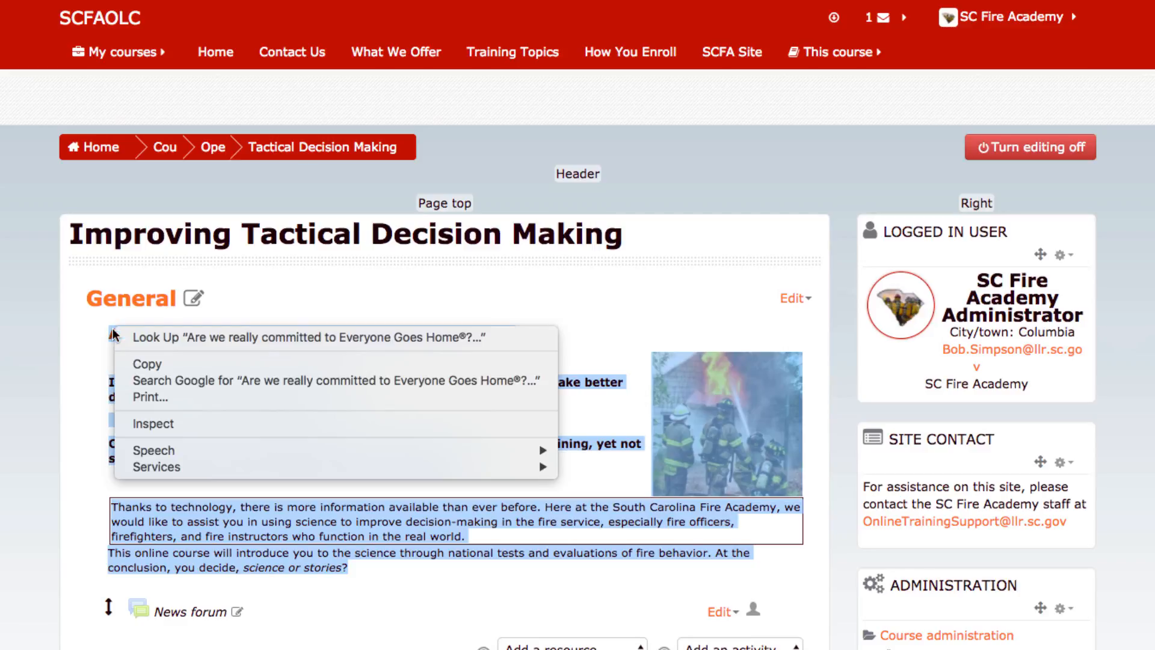
pyautogui.click(135, 363)
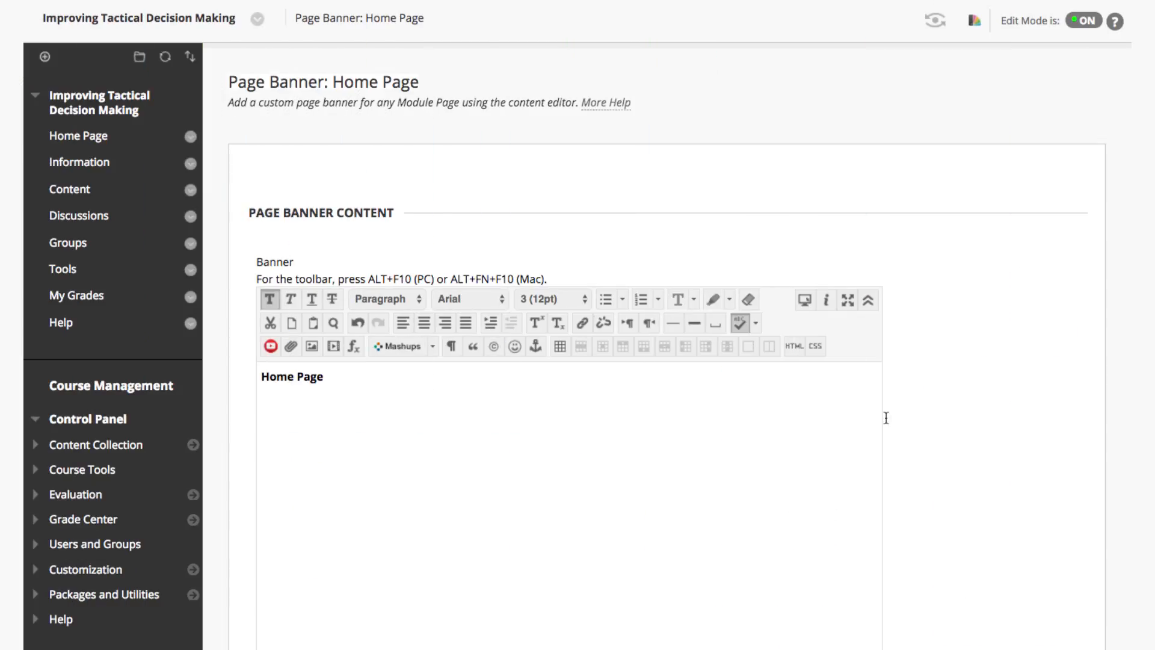
# Replace the banner's HTML code with the copied course introduction and apply the update.
pyautogui.click(793, 346)
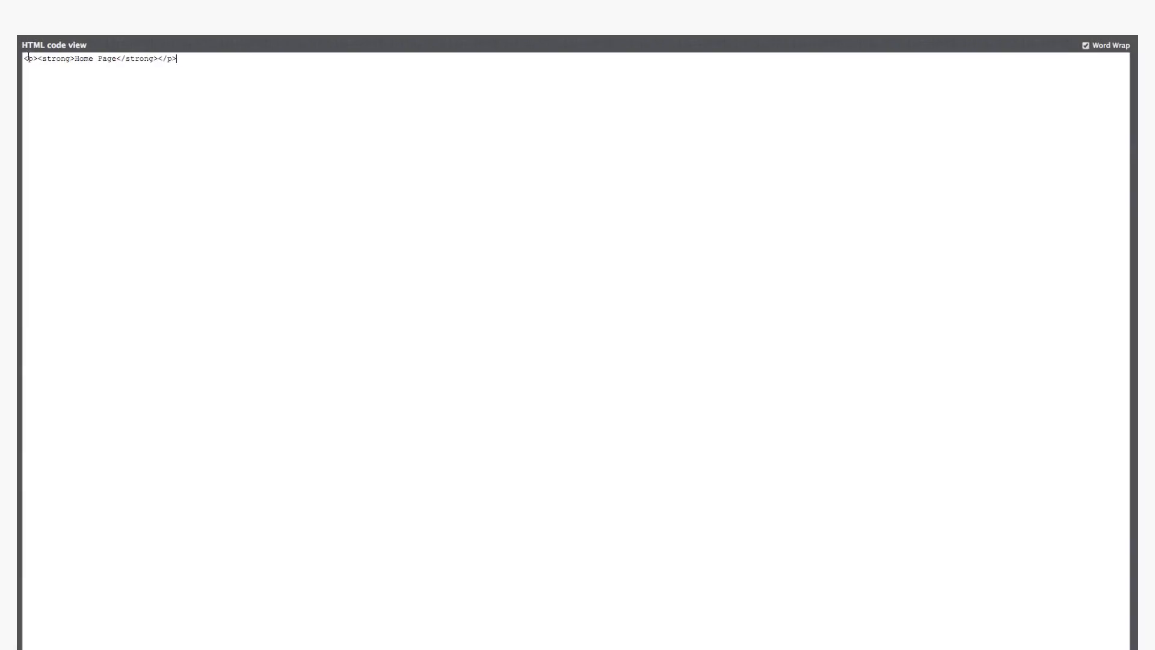
pyautogui.moveTo(23, 58); pyautogui.dragTo(189, 60)
pyautogui.press('super+v')
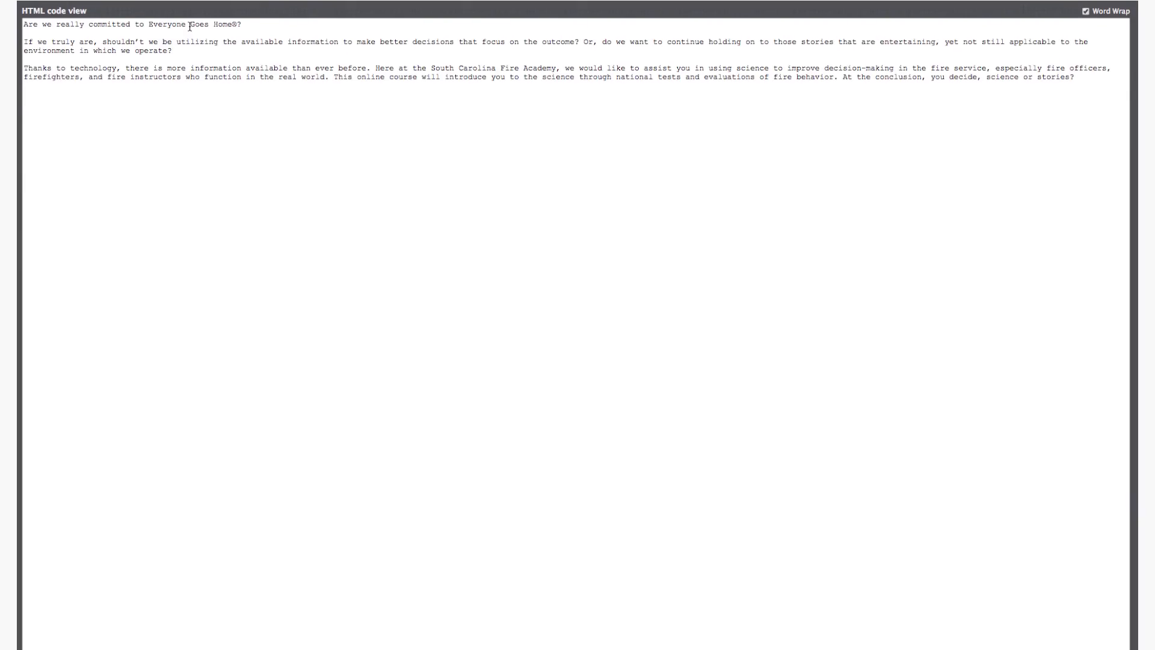
pyautogui.click(1099, 634)
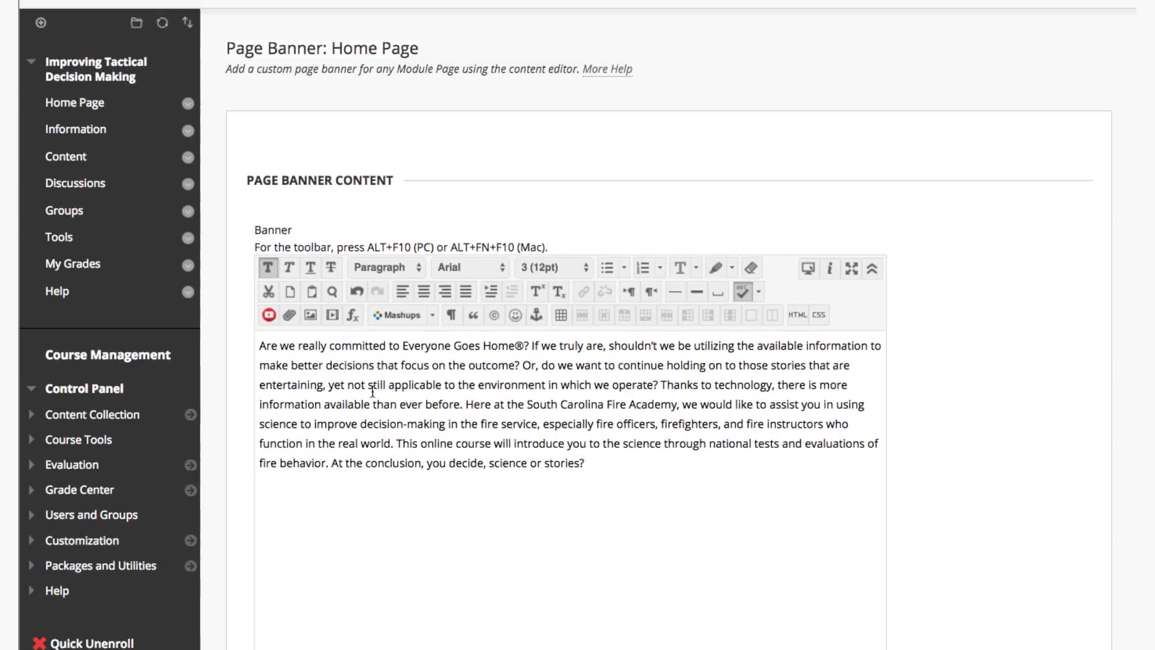
# Start a new paragraph at "If we truly are" and format the ® symbol as superscript in size 1 (8pt).
pyautogui.click(532, 347)
pyautogui.press('Return')
pyautogui.moveTo(514, 346); pyautogui.dragTo(524, 346)
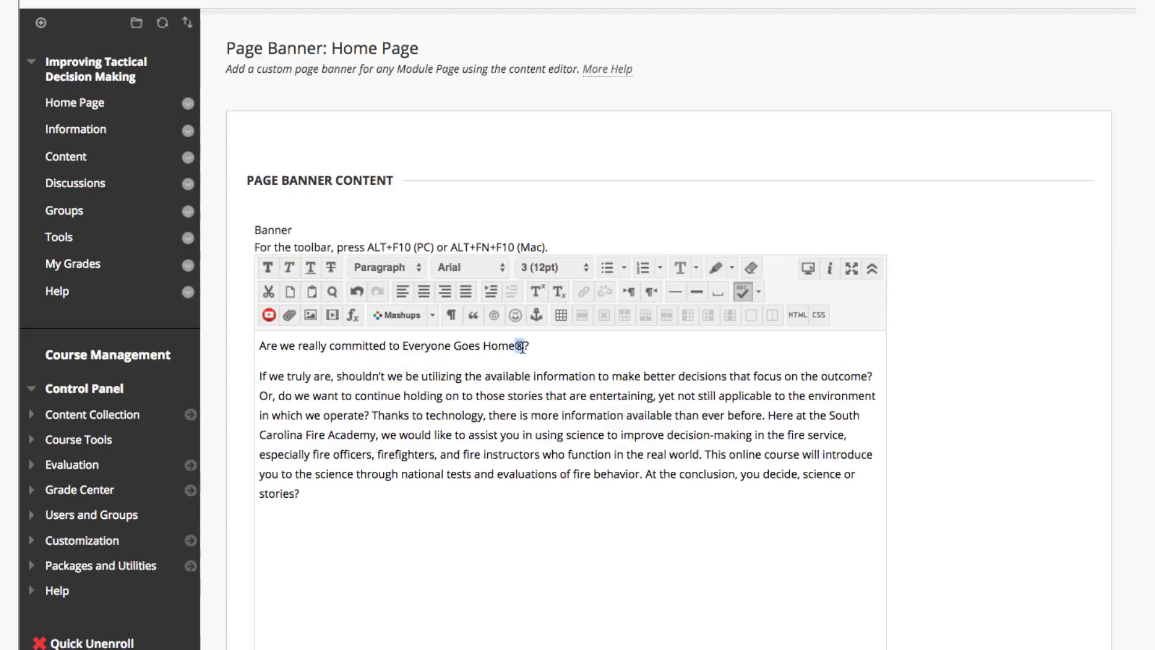
pyautogui.click(542, 291)
pyautogui.click(554, 267)
pyautogui.click(545, 247)
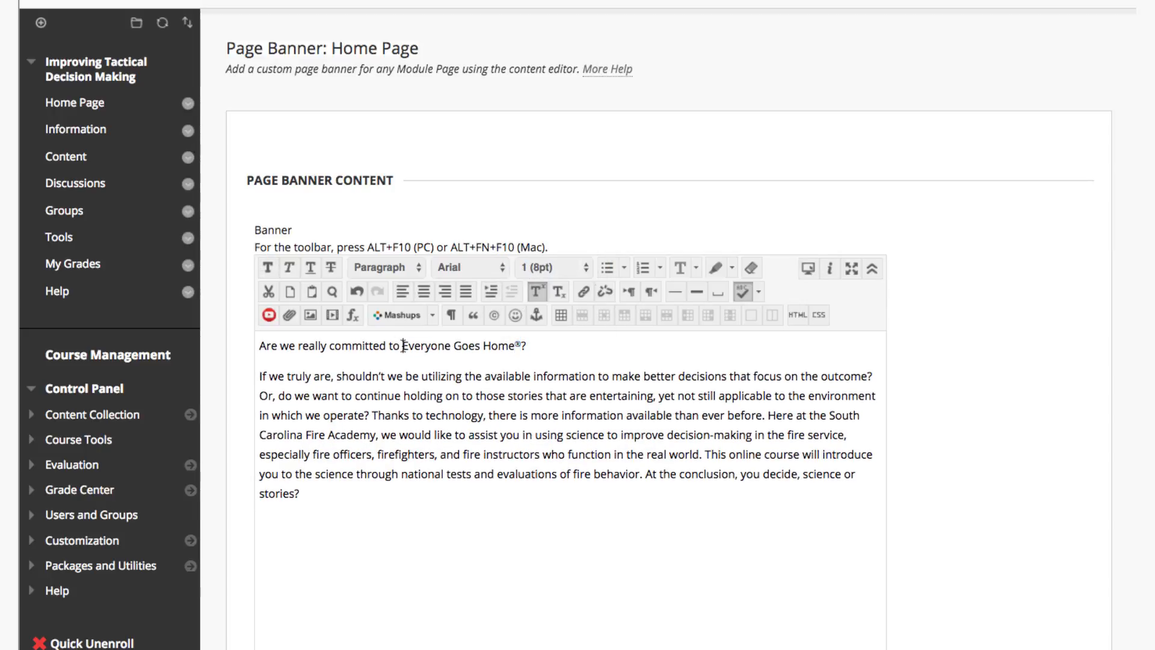
# Make "Everyone Goes Home" bold in the banner's first line.
pyautogui.moveTo(403, 346); pyautogui.dragTo(514, 348)
pyautogui.click(268, 267)
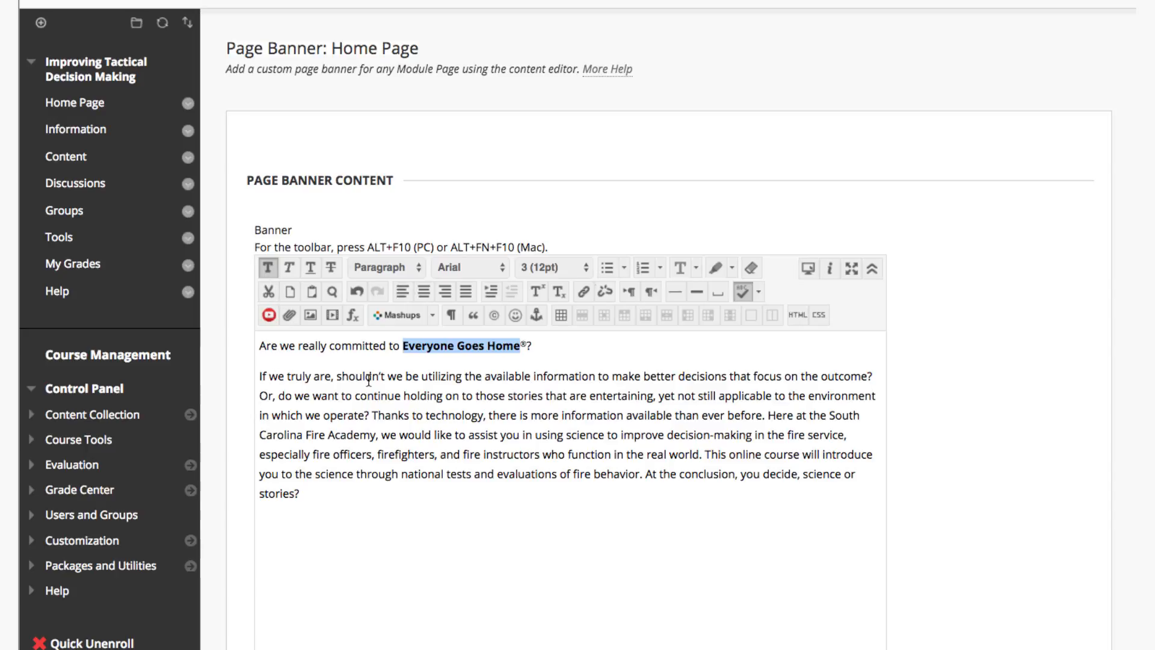
# Start new paragraphs at "Thanks to technology" and "This online course" in the banner text.
pyautogui.click(371, 415)
pyautogui.press('Return')
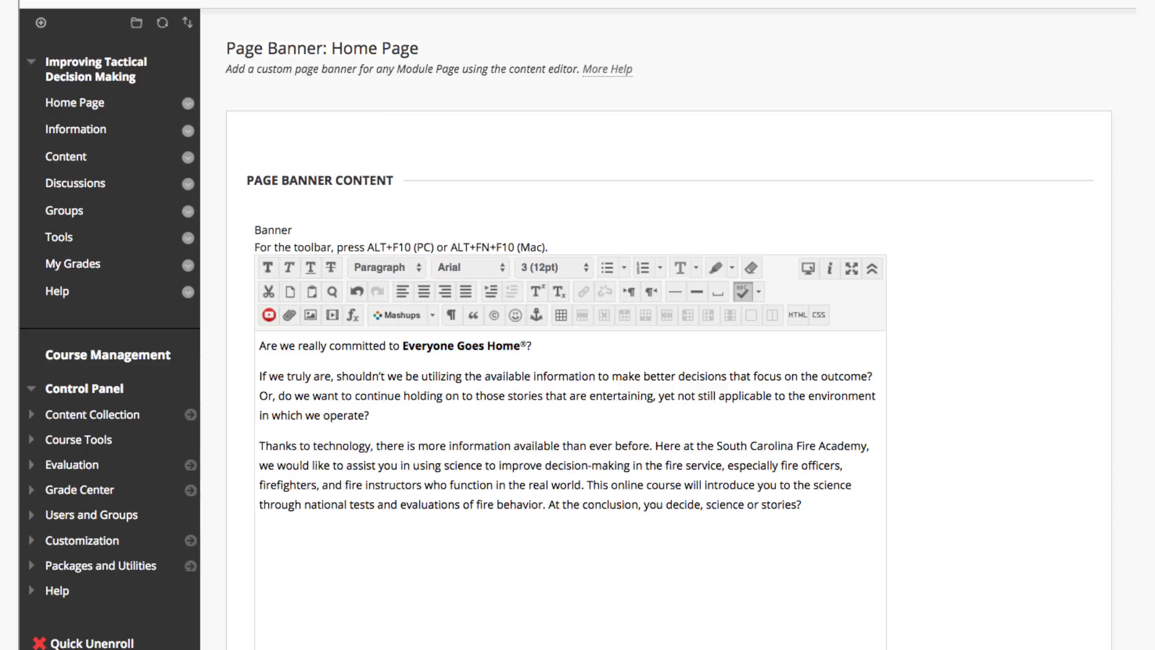
pyautogui.click(586, 484)
pyautogui.press('Return')
# Insert the image Improving Tactical Decision Making (1).png above the banner text, with "Course Banner" as both image description and title.
pyautogui.scroll(-1, 259, 329)
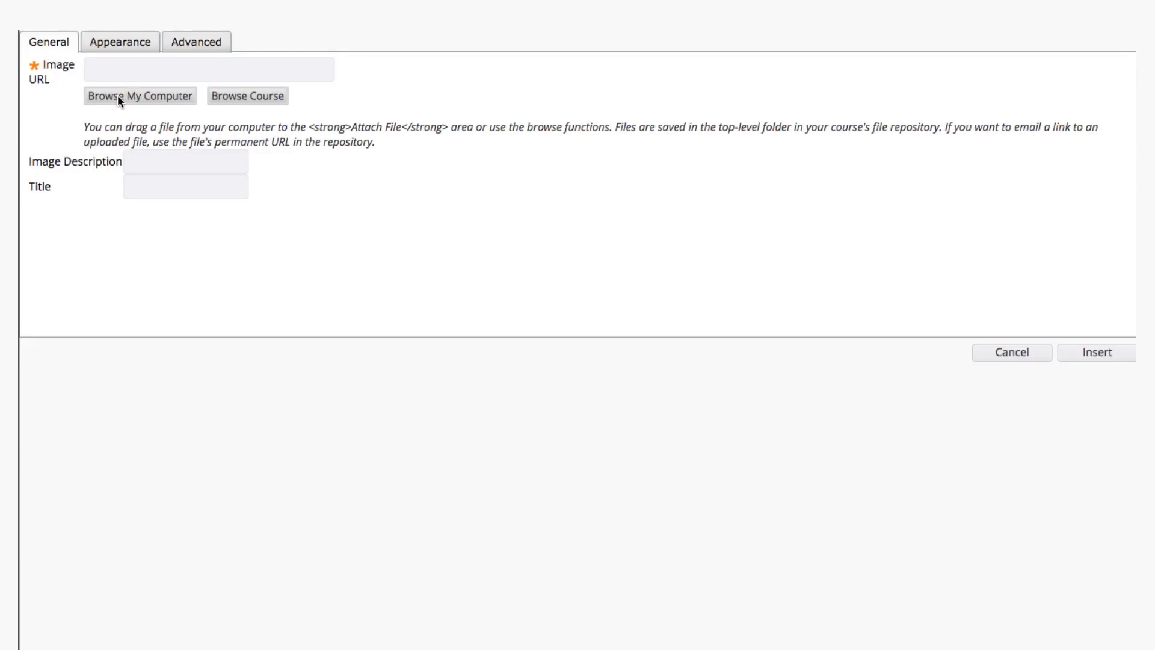
pyautogui.click(118, 95)
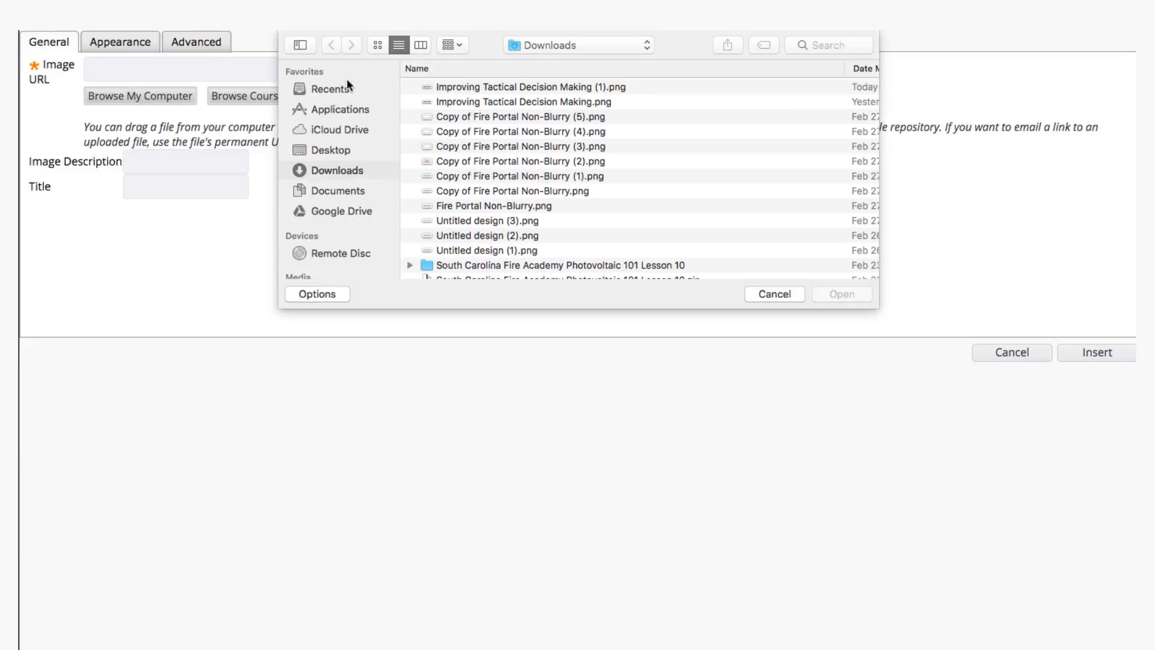
pyautogui.doubleClick(459, 87)
pyautogui.write('Course Banner')
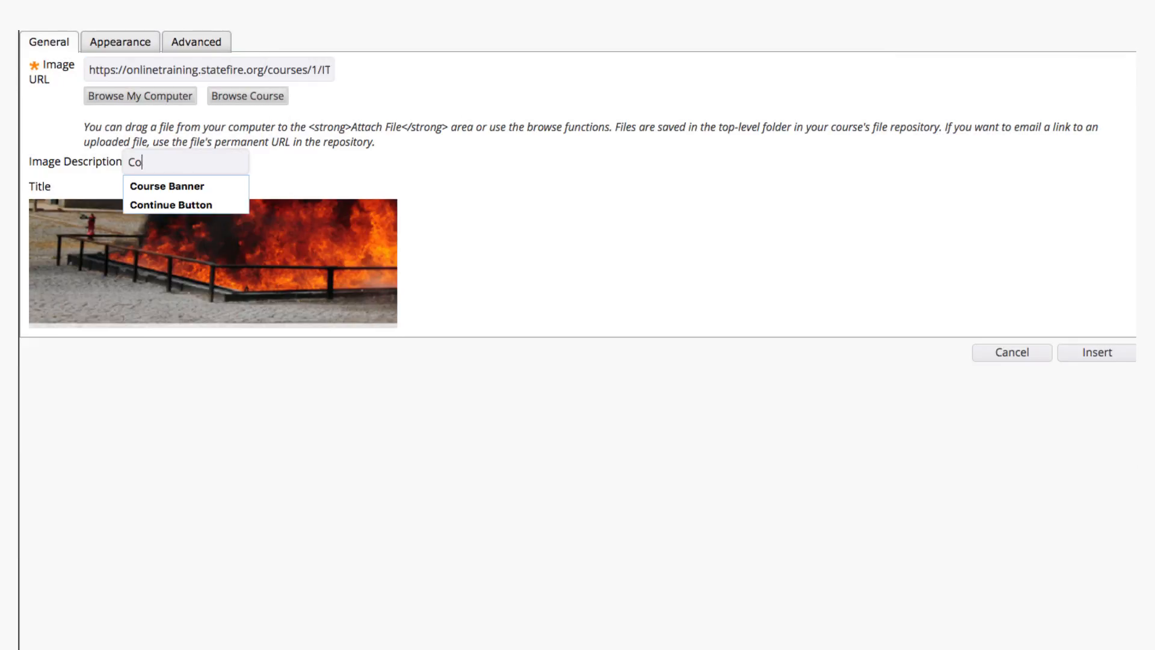
pyautogui.click(171, 185)
pyautogui.write('C')
pyautogui.click(174, 223)
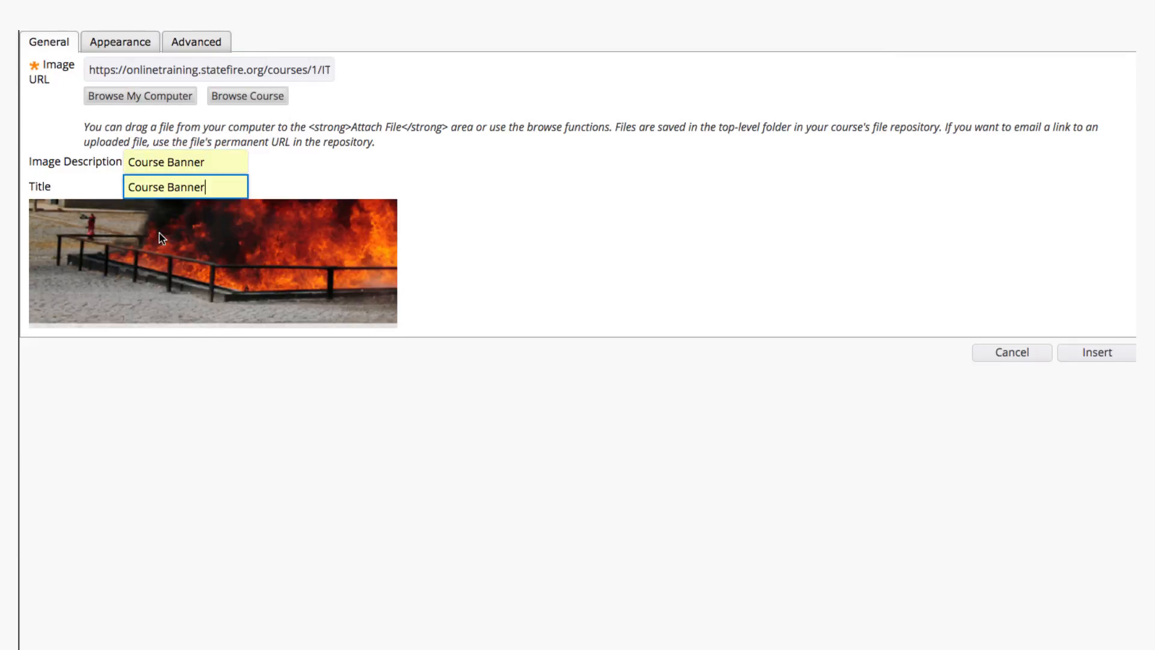
pyautogui.click(1094, 354)
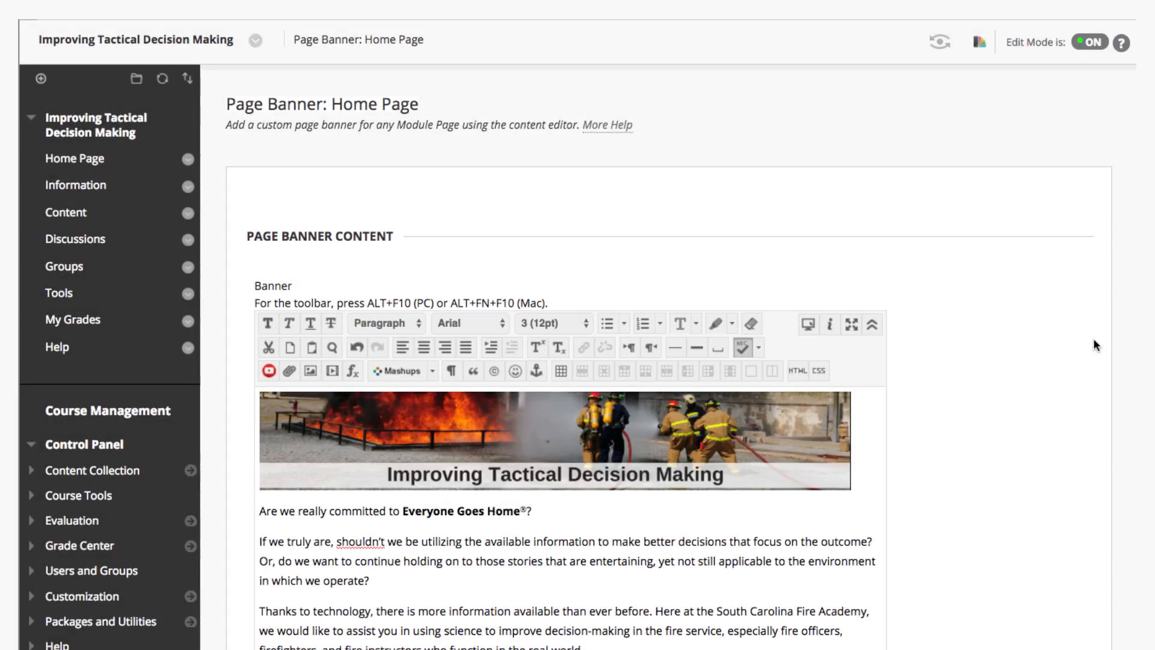
# Add style="border: 5px solid #990000;" to the banner image's img tag in the HTML code and apply the update.
pyautogui.click(798, 371)
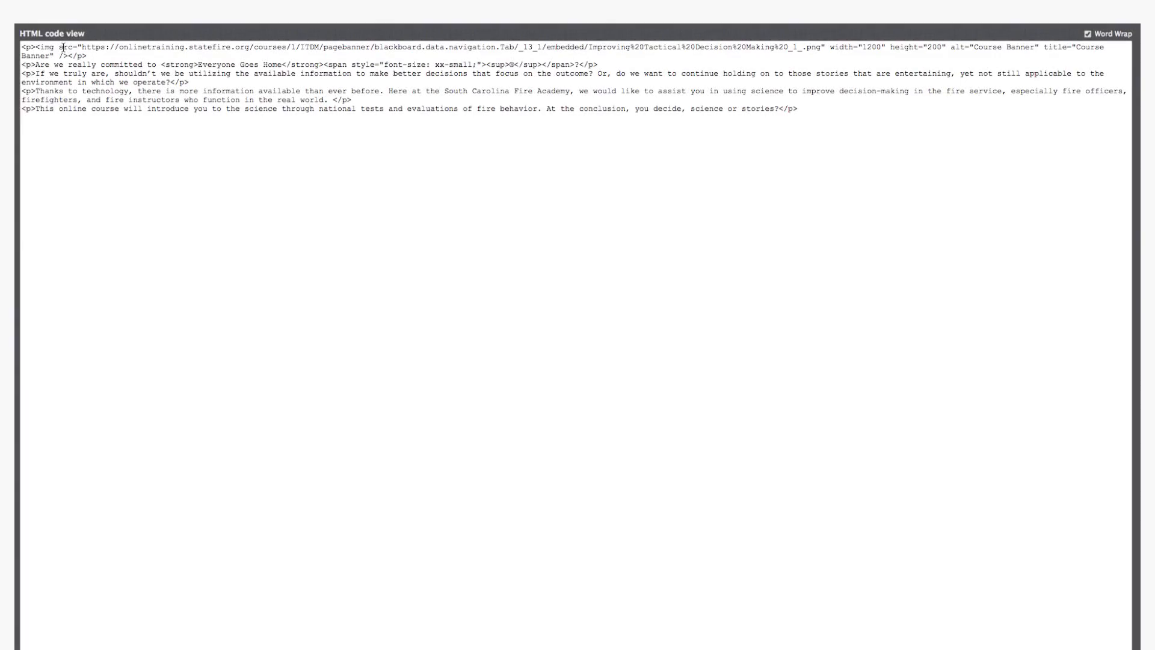
pyautogui.click(59, 47)
pyautogui.write('style="border')
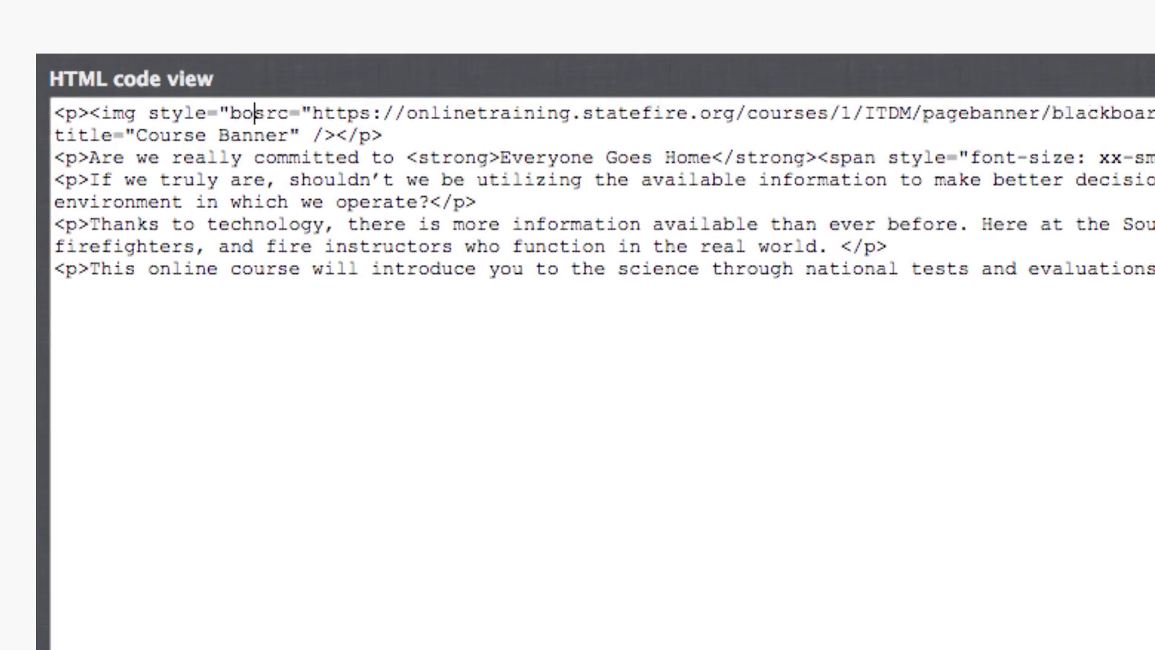
pyautogui.write(': 5px solid ')
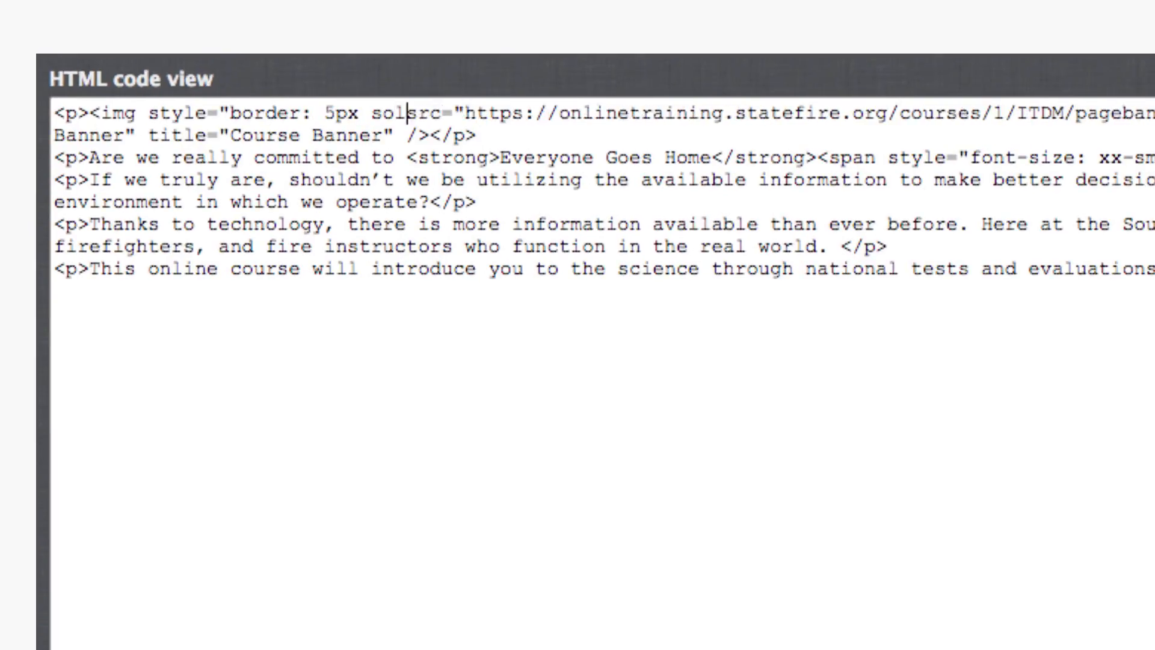
pyautogui.write('#990000;"')
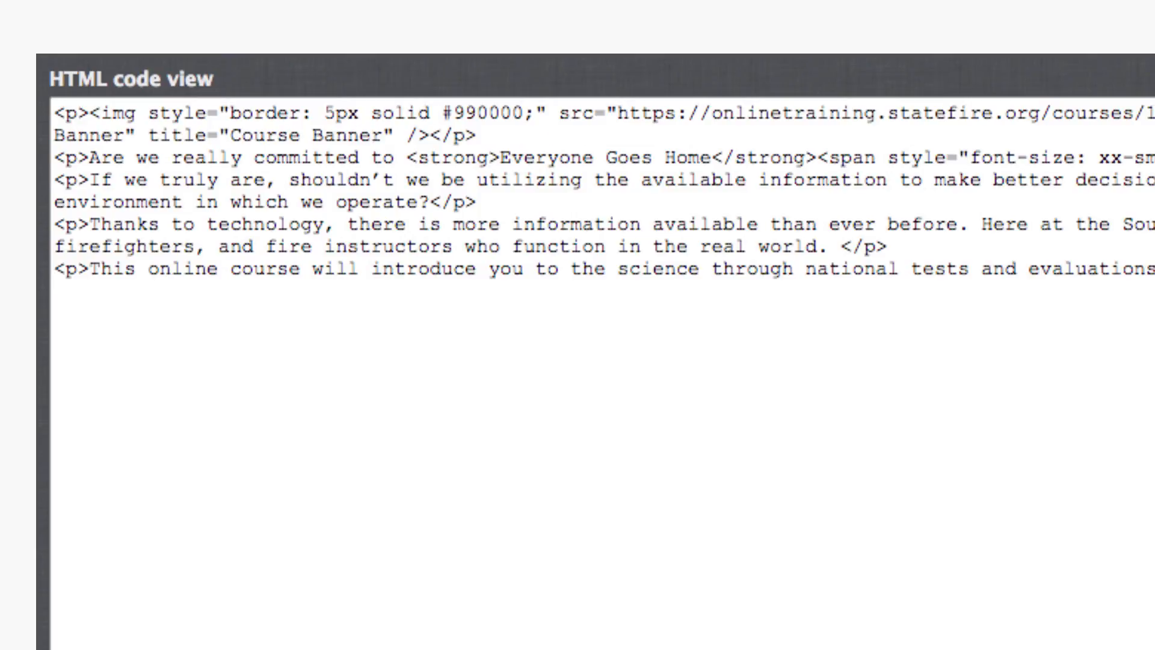
pyautogui.click(1084, 634)
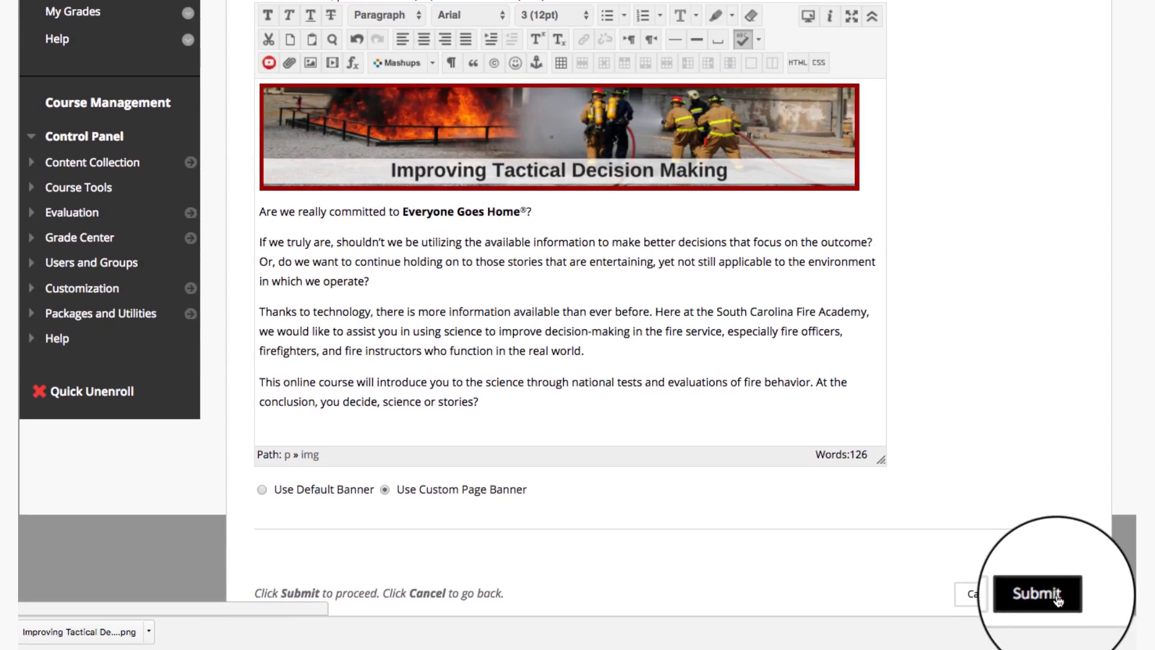
# Submit the custom page banner and look over the Home Page.
pyautogui.click(1058, 597)
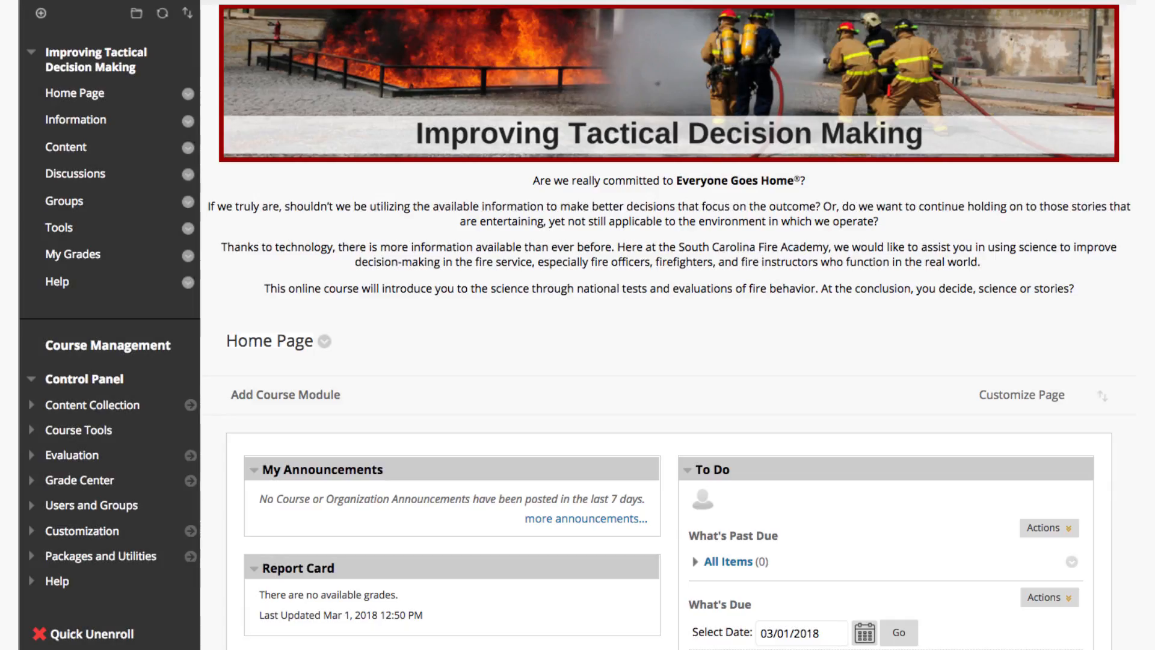
pyautogui.scroll(-3, 578, 325)
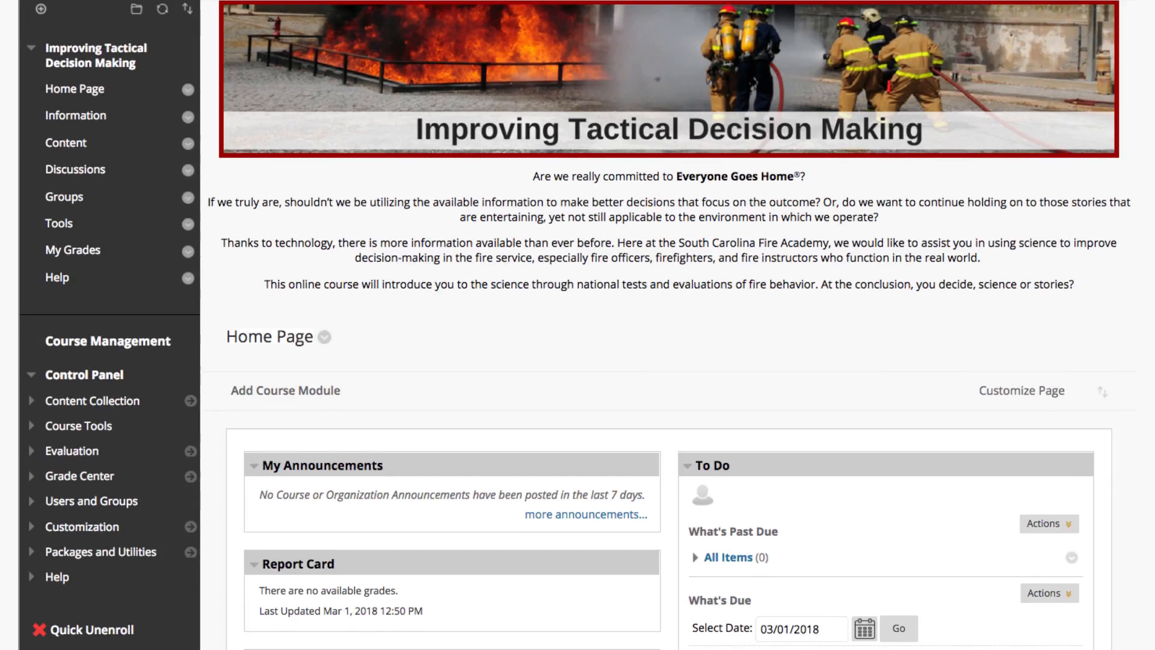
pyautogui.scroll(3, 578, 325)
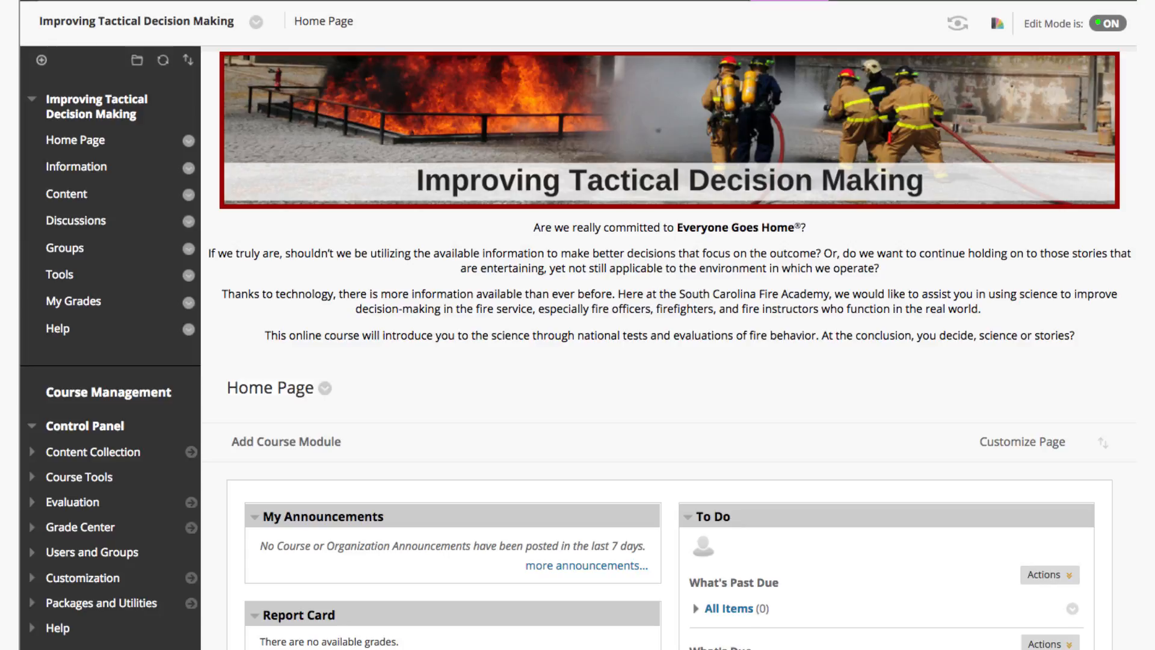
pyautogui.scroll(-1, 447, 481)
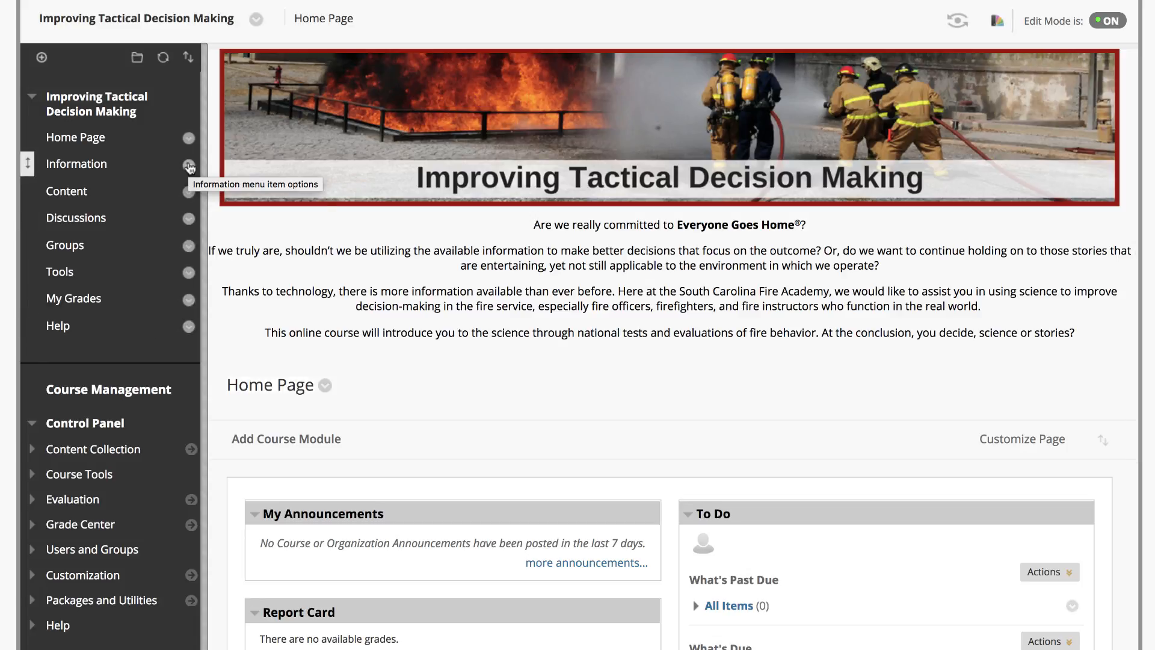
# Permanently delete the Information content area from the course menu.
pyautogui.click(189, 166)
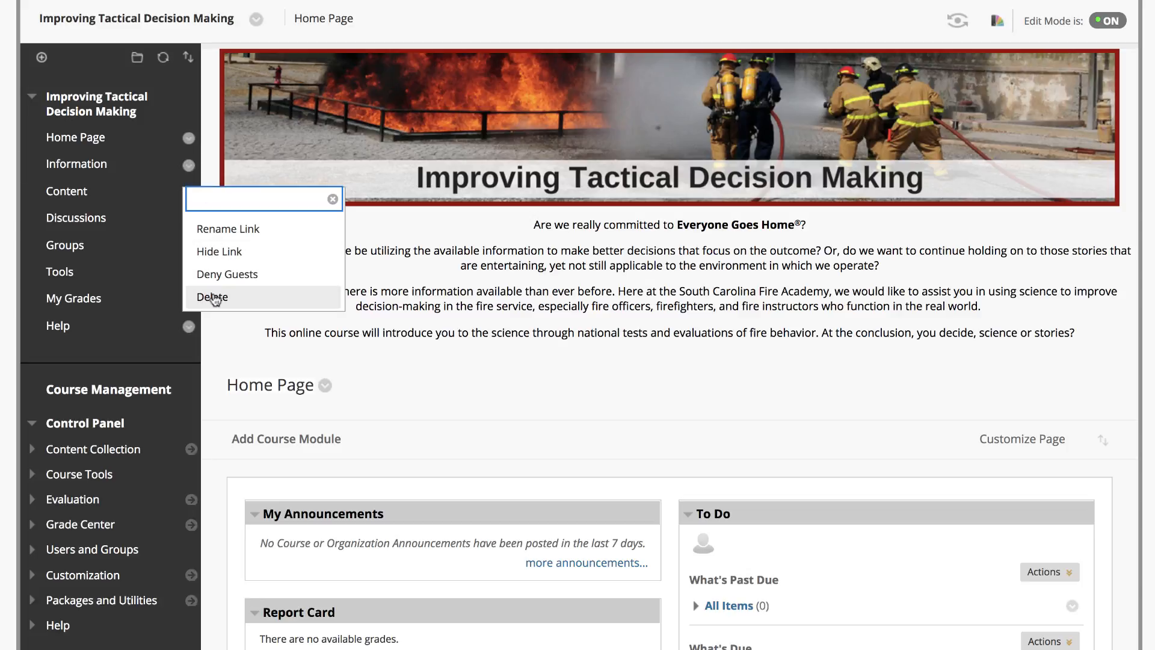
pyautogui.click(212, 298)
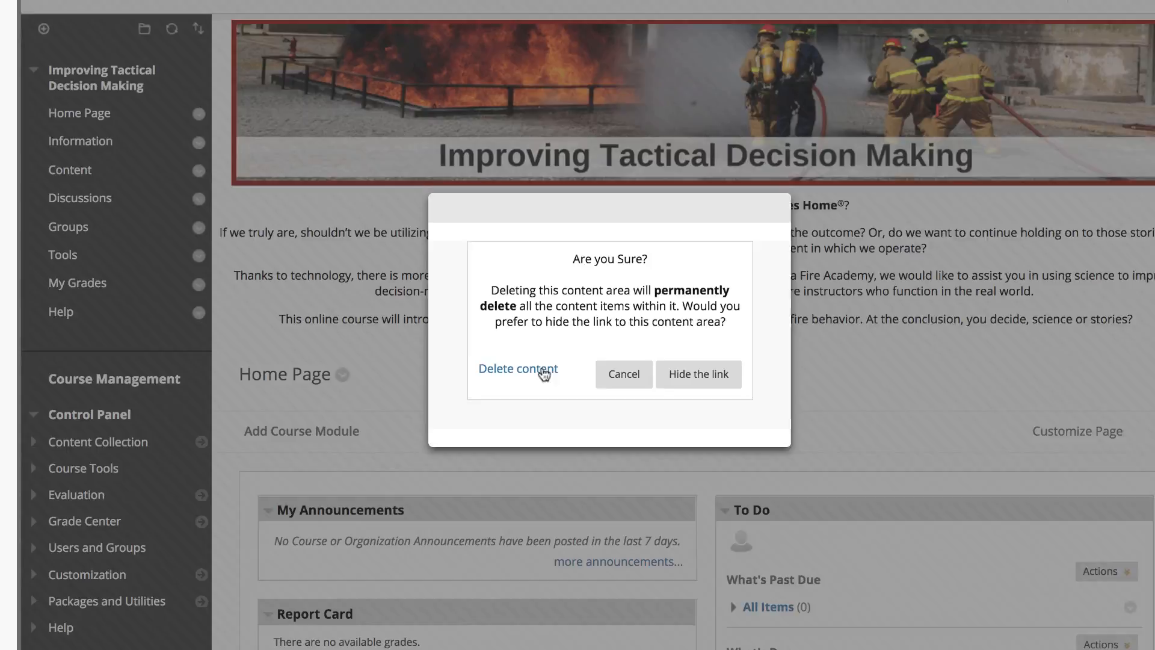
pyautogui.click(513, 381)
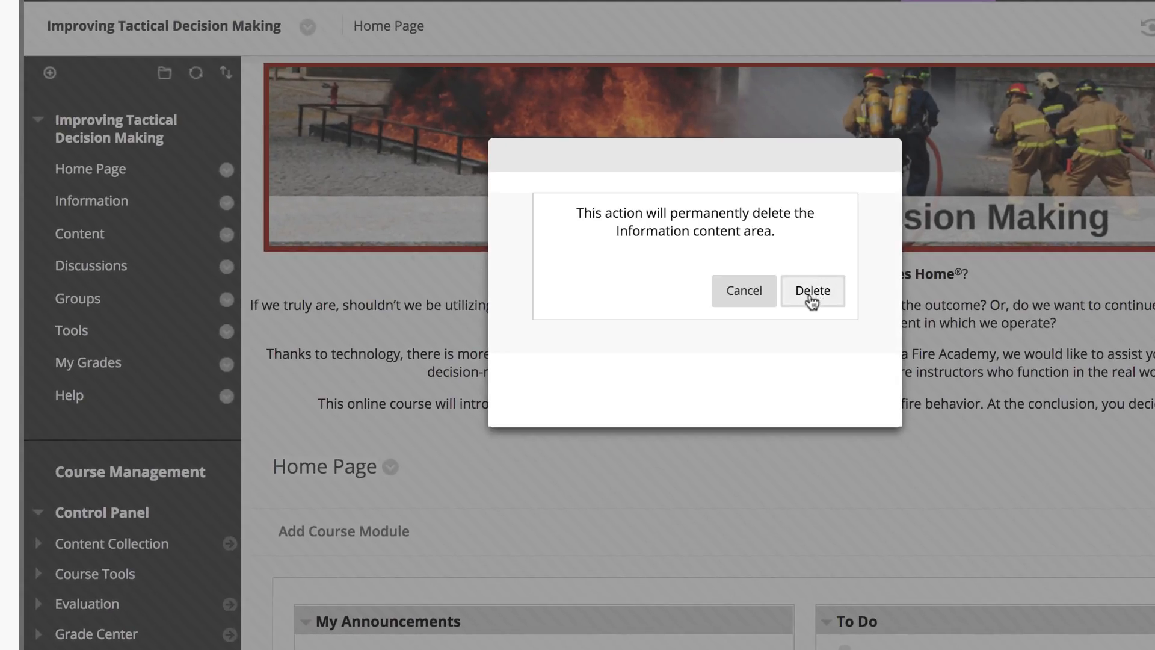
pyautogui.click(812, 292)
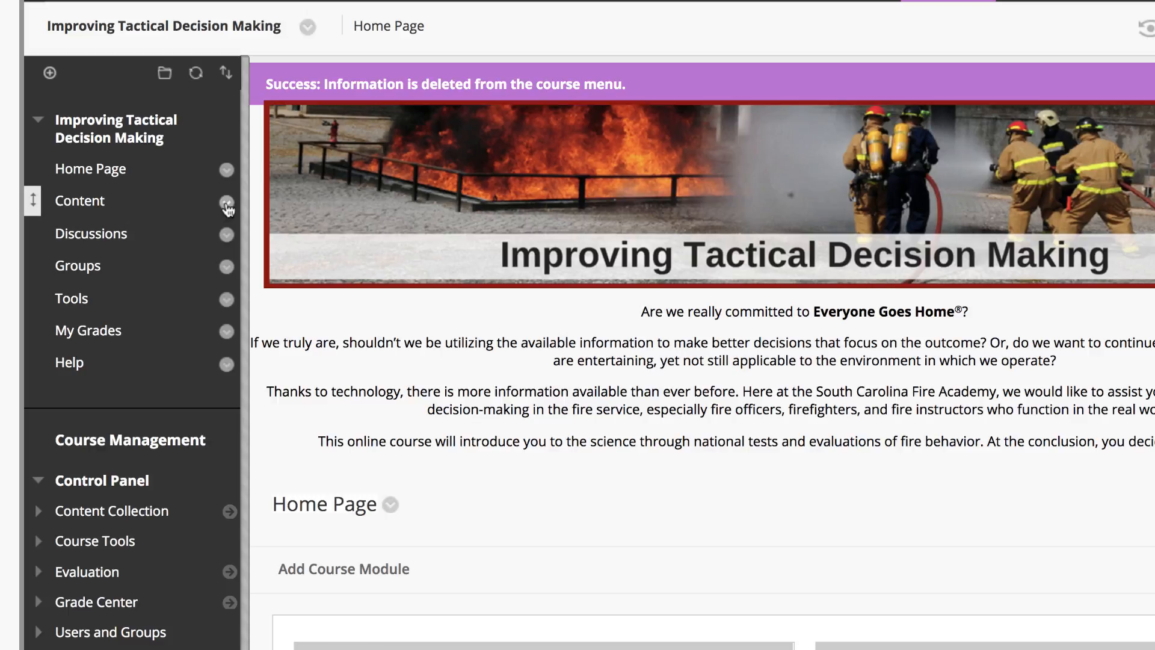
# Delete the Content area from the course menu.
pyautogui.click(227, 202)
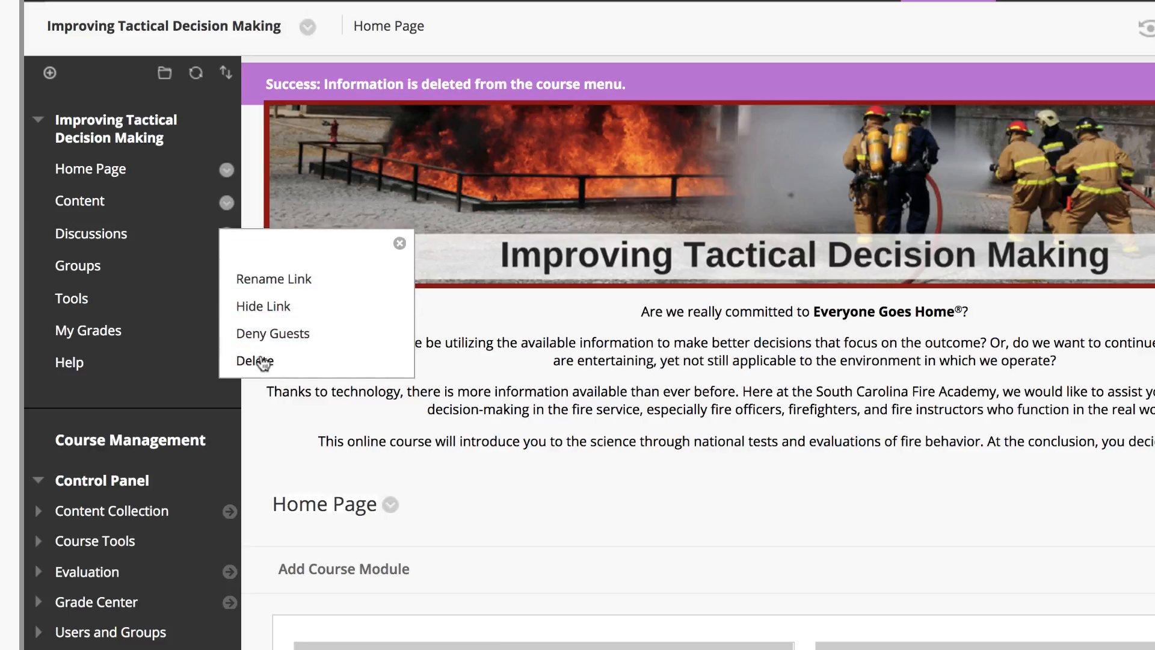
pyautogui.click(261, 361)
pyautogui.click(807, 297)
# Delete the Discussions link from the course menu.
pyautogui.click(227, 202)
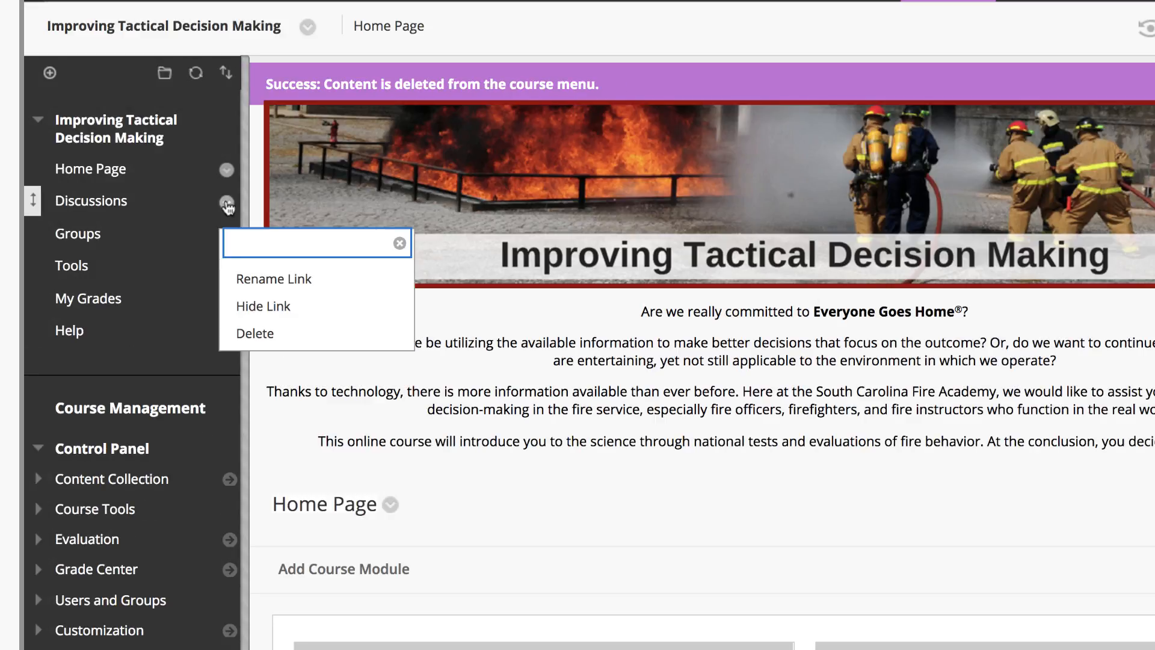
pyautogui.click(247, 330)
pyautogui.click(614, 283)
pyautogui.click(812, 291)
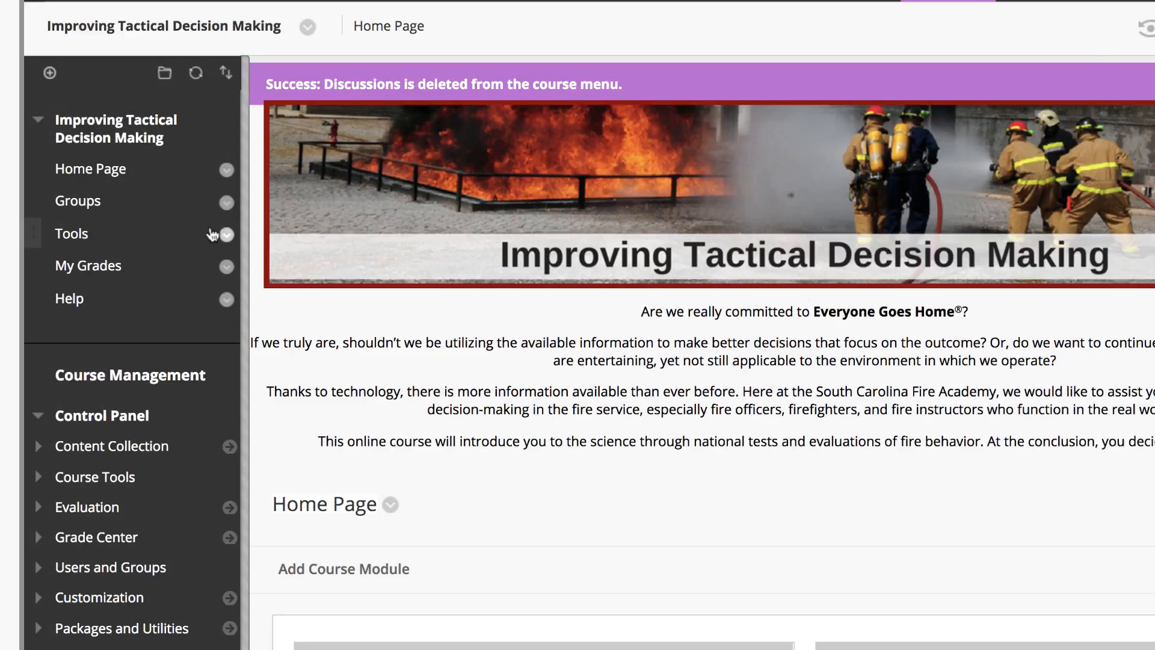
# Delete the Groups link from the course menu.
pyautogui.click(226, 203)
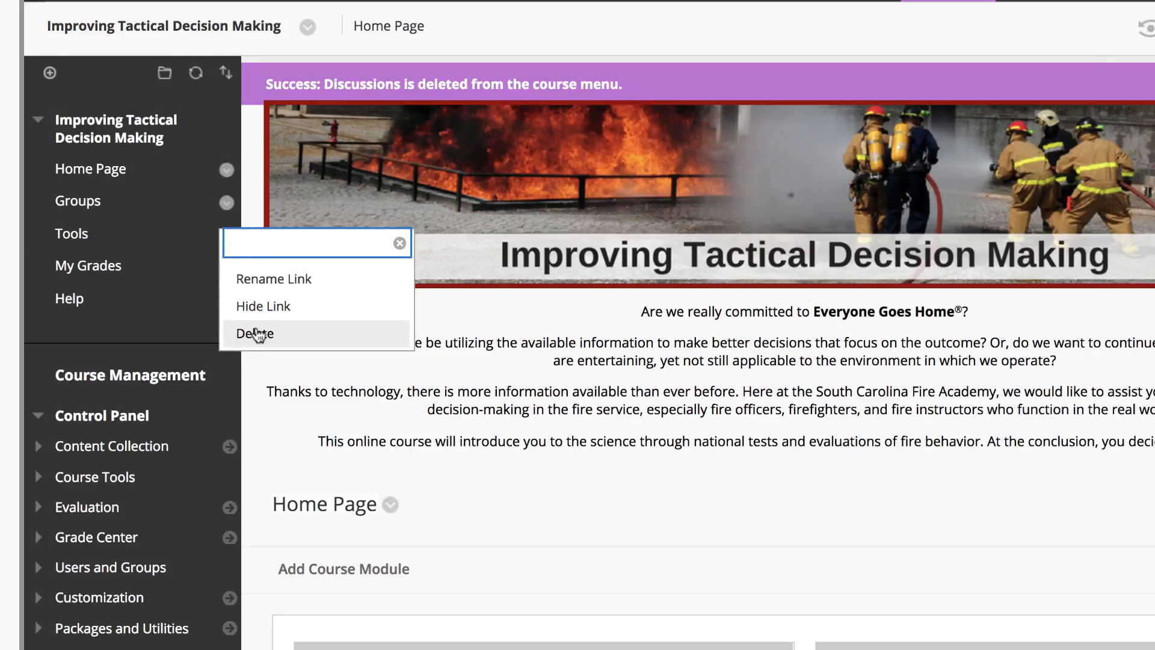
pyautogui.click(249, 331)
pyautogui.click(572, 287)
pyautogui.click(806, 297)
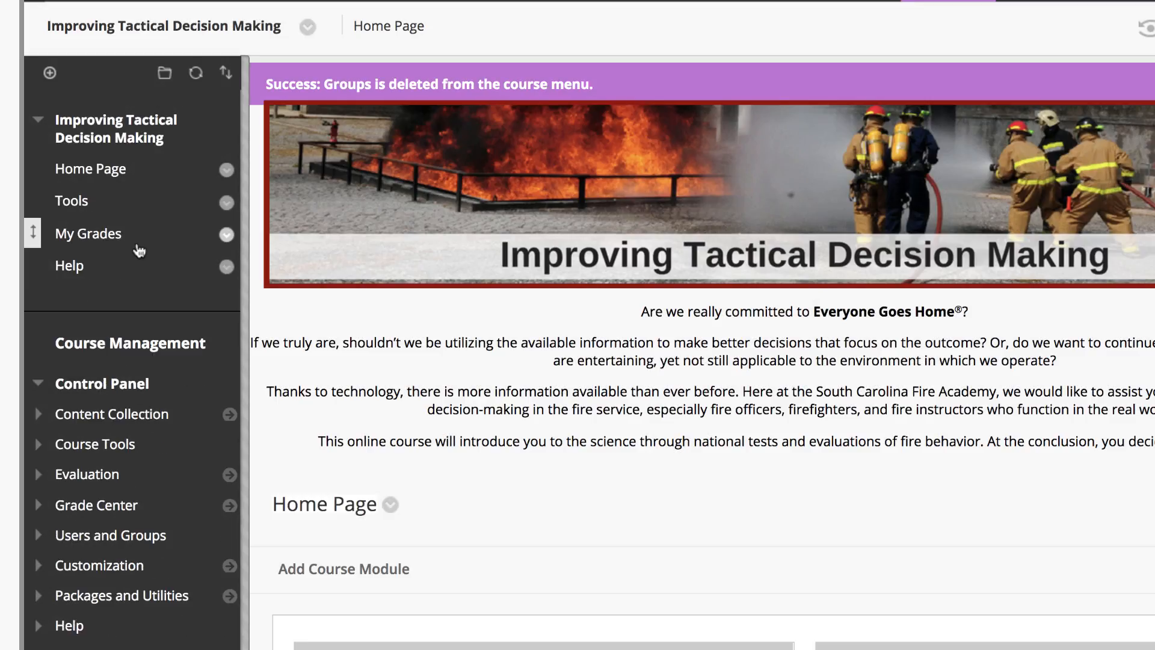
# Open the choices for adding a new item to the course menu.
pyautogui.click(50, 73)
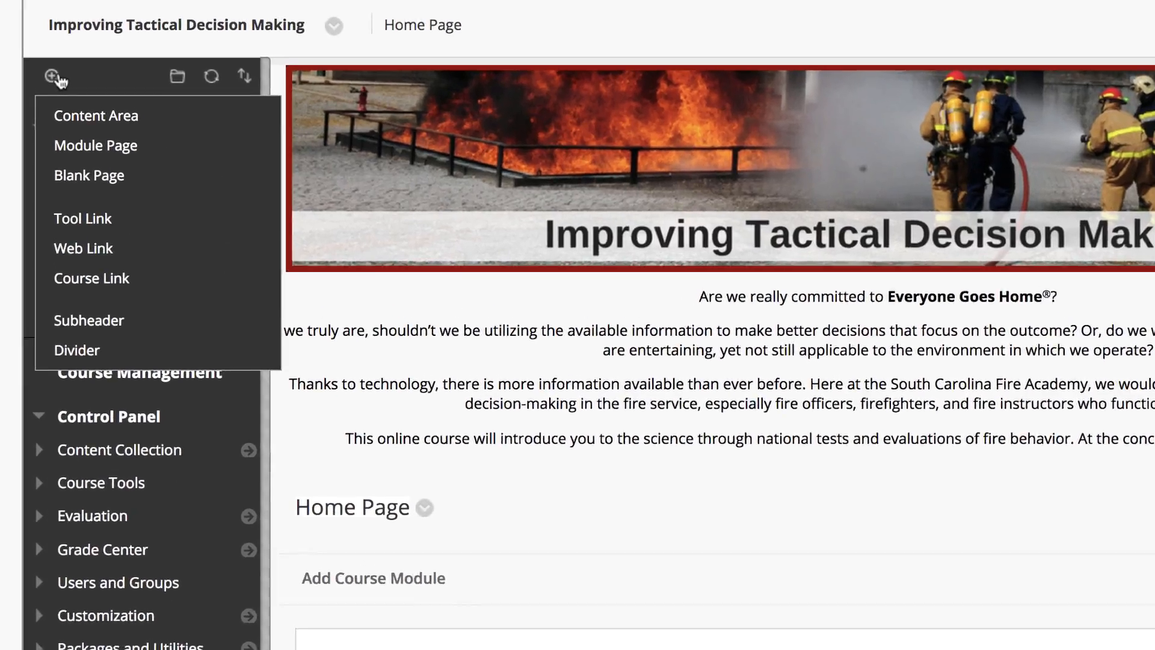